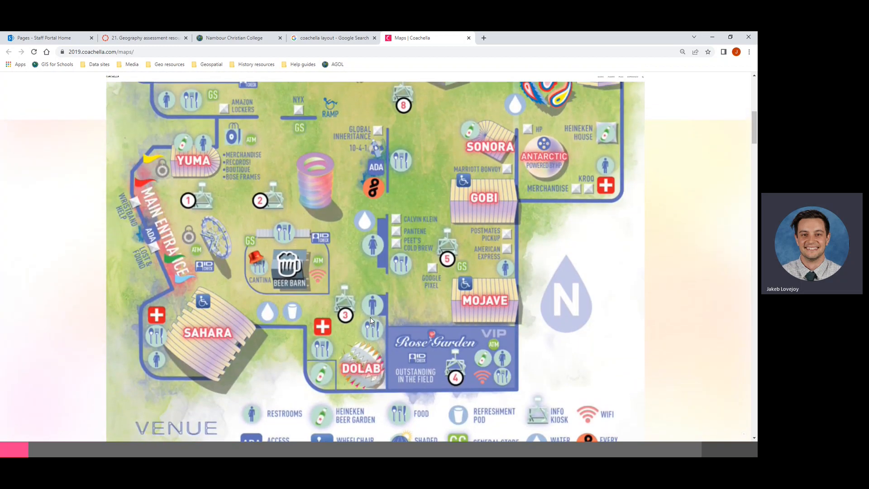
{"action": "scroll", "coordinate": [371, 320], "scroll_direction": "up", "scroll_amount": 6}
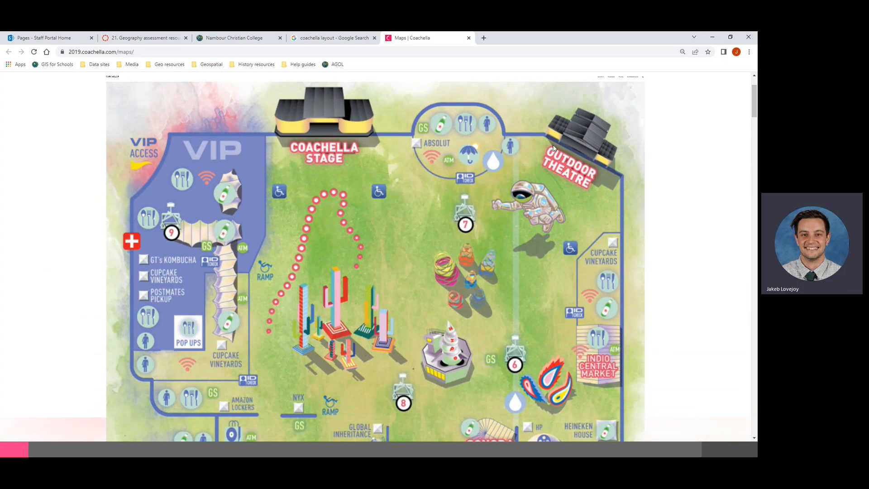
{"action": "scroll", "coordinate": [525, 245], "scroll_direction": "down", "scroll_amount": 3}
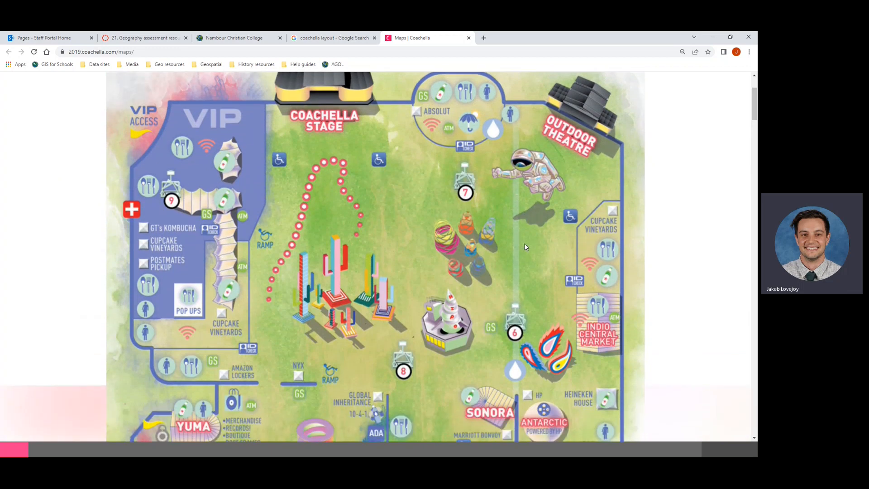
{"action": "scroll", "coordinate": [525, 247], "scroll_direction": "down", "scroll_amount": 2}
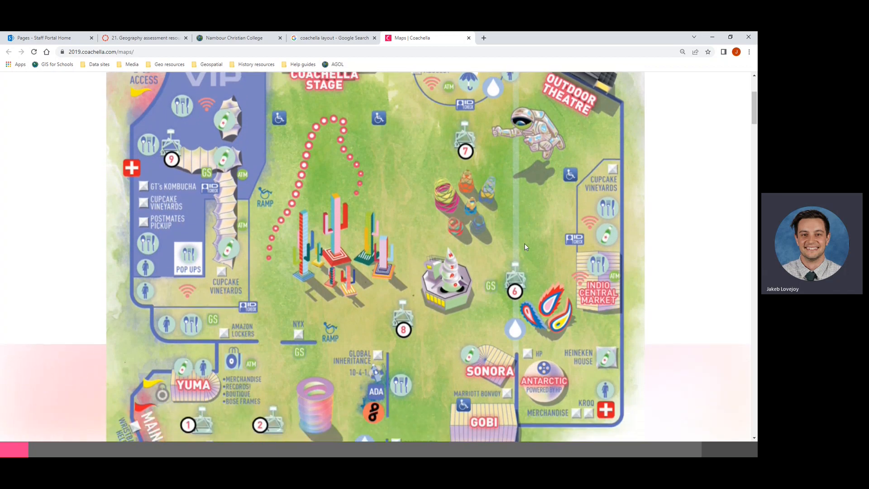
{"action": "scroll", "coordinate": [526, 247], "scroll_direction": "down", "scroll_amount": 2}
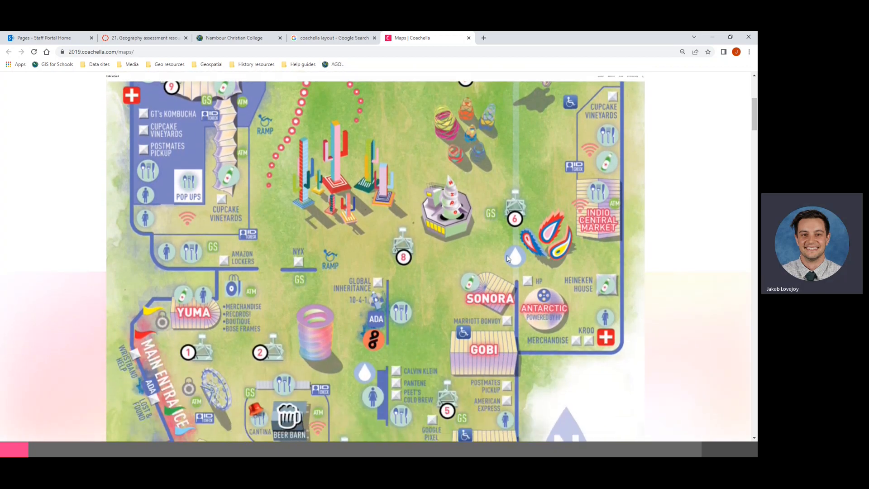
{"action": "scroll", "coordinate": [248, 148], "scroll_direction": "up", "scroll_amount": 2}
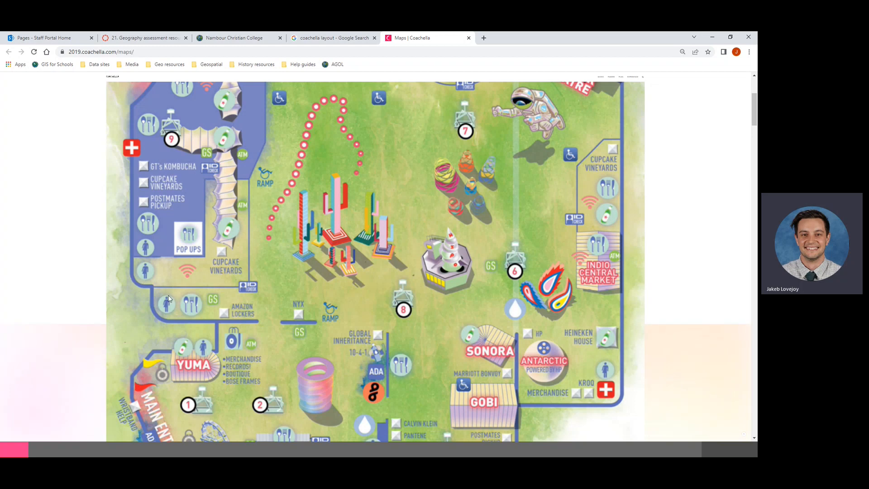
{"action": "scroll", "coordinate": [167, 295], "scroll_direction": "down", "scroll_amount": 1}
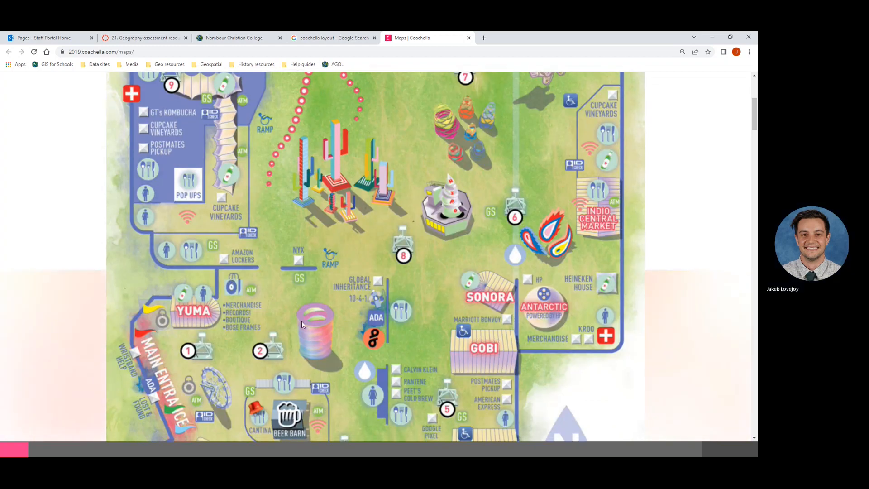
{"action": "scroll", "coordinate": [301, 322], "scroll_direction": "down", "scroll_amount": 3}
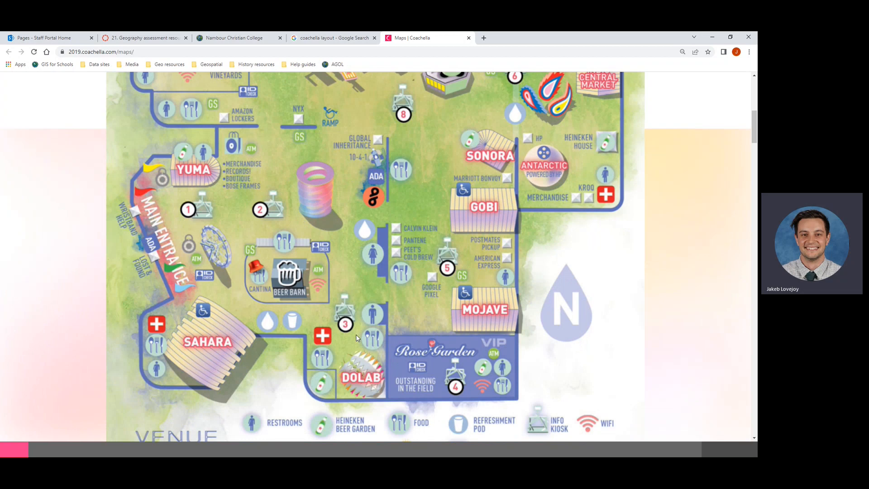
{"action": "scroll", "coordinate": [356, 334], "scroll_direction": "down", "scroll_amount": 2}
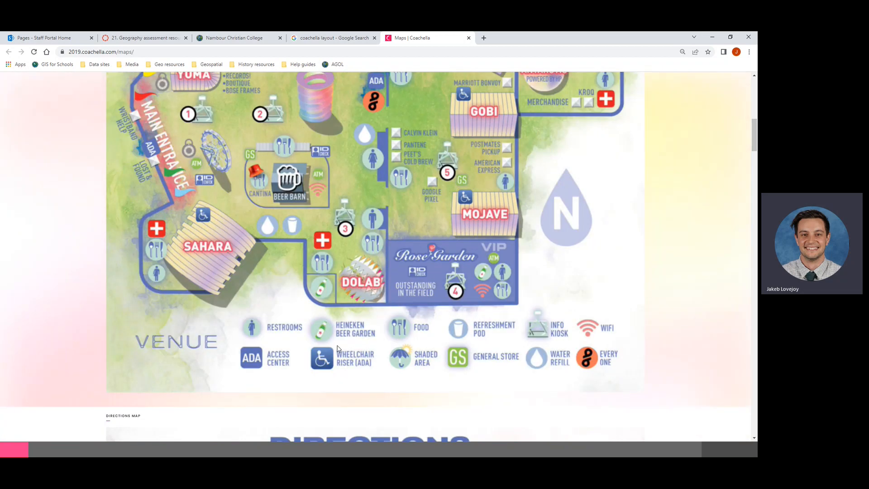
{"action": "scroll", "coordinate": [401, 163], "scroll_direction": "up", "scroll_amount": 2}
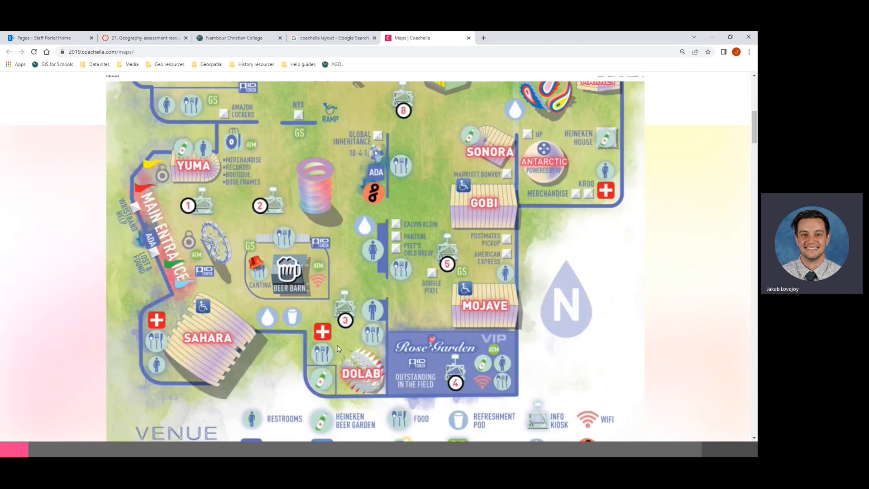
{"action": "scroll", "coordinate": [393, 166], "scroll_direction": "up", "scroll_amount": 2}
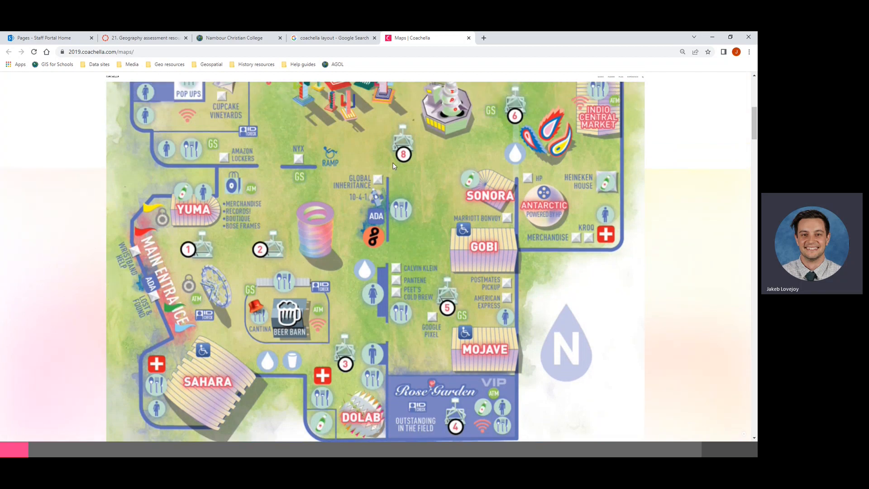
{"action": "scroll", "coordinate": [392, 166], "scroll_direction": "up", "scroll_amount": 1}
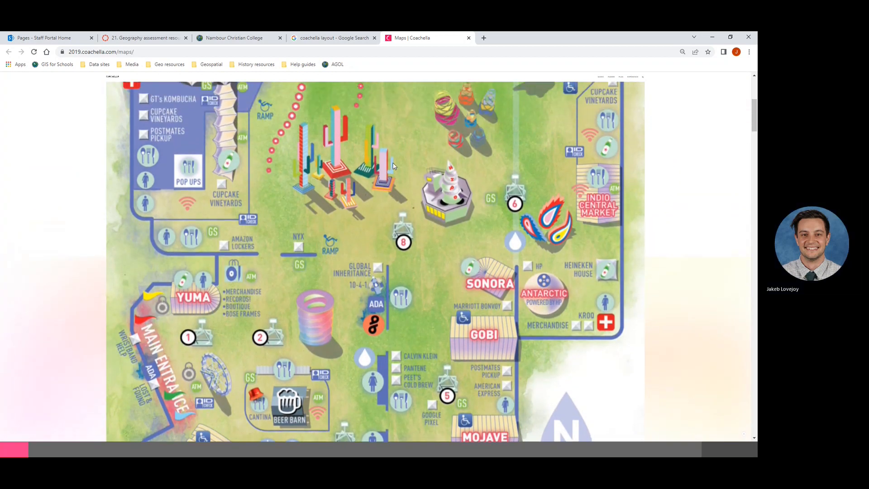
{"action": "scroll", "coordinate": [393, 166], "scroll_direction": "up", "scroll_amount": 1}
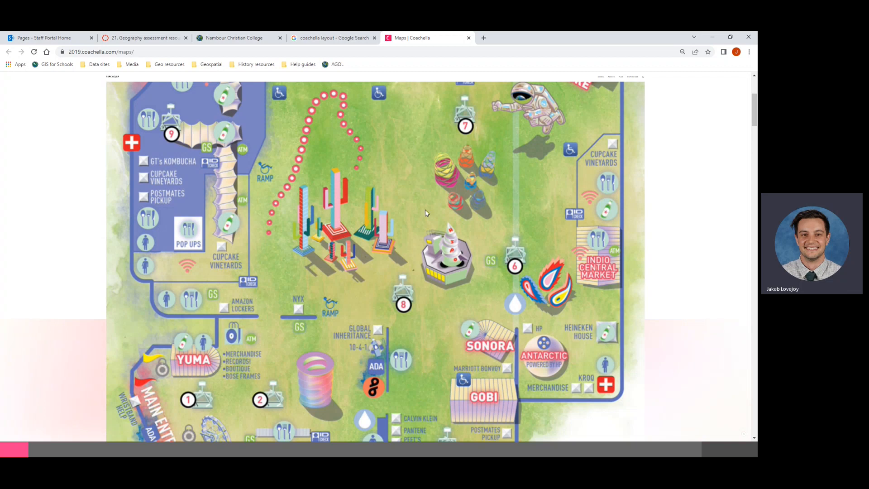
Step: From the school's ArcGIS home page, open My Content and start a new item
{"action": "left_click", "coordinate": [234, 40]}
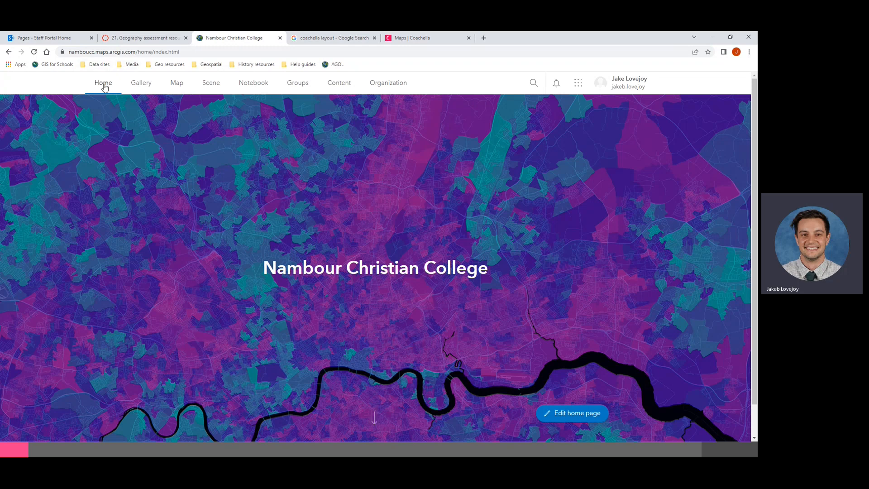
{"action": "left_click", "coordinate": [337, 89]}
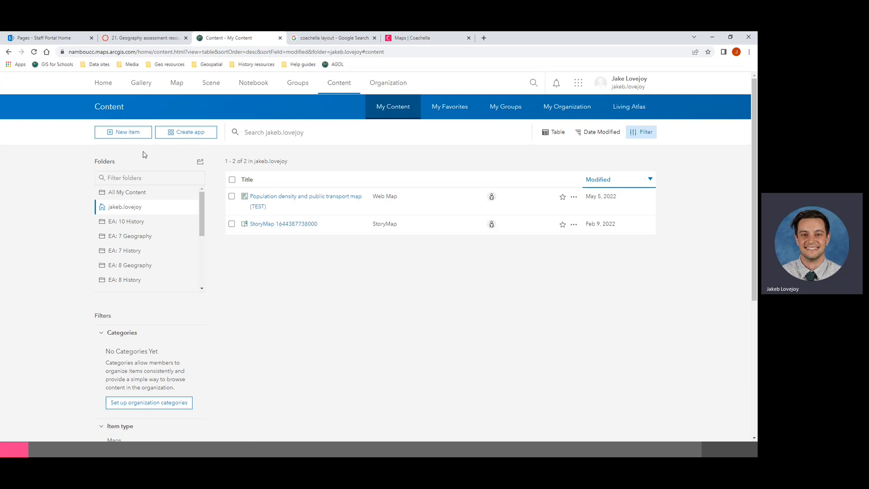
{"action": "left_click", "coordinate": [122, 132]}
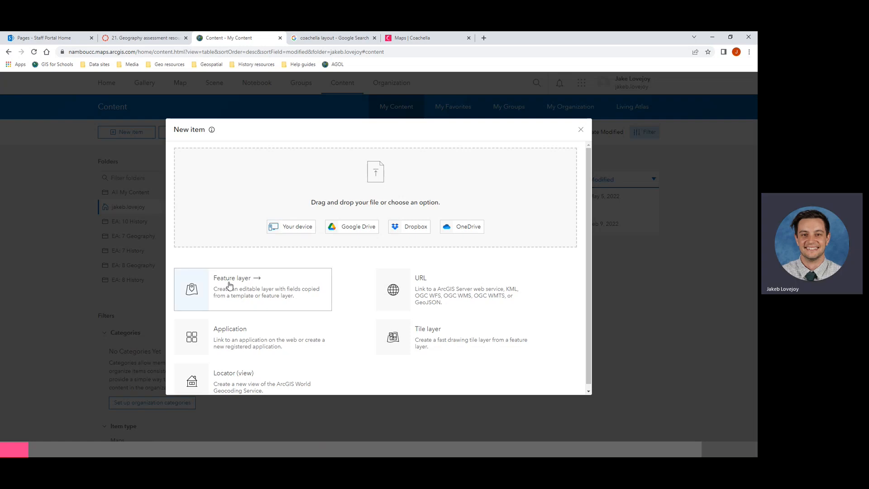
Step: Choose Feature layer as the item type and continue with a blank layer
{"action": "left_click", "coordinate": [229, 285]}
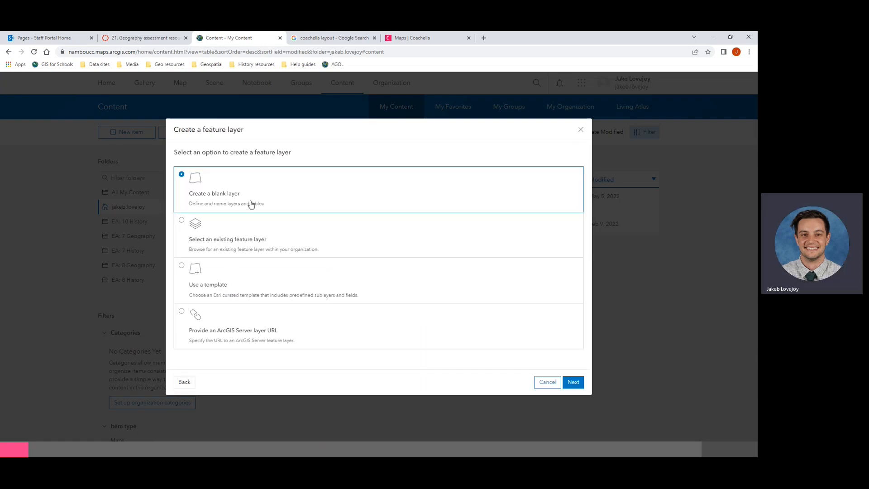
{"action": "left_click", "coordinate": [573, 383]}
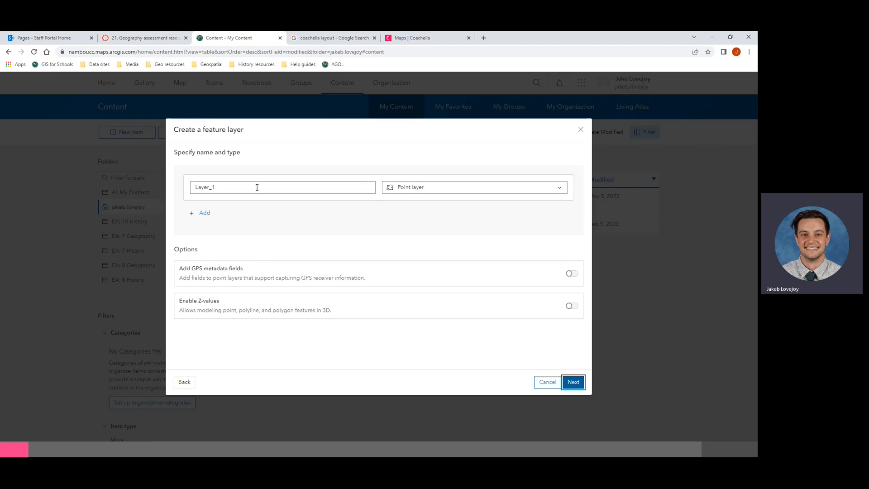
Step: Rename Layer_1 to Stage and make it a polygon layer
{"action": "left_click", "coordinate": [229, 184]}
{"action": "left_click_drag", "start_coordinate": [230, 185], "coordinate": [191, 186]}
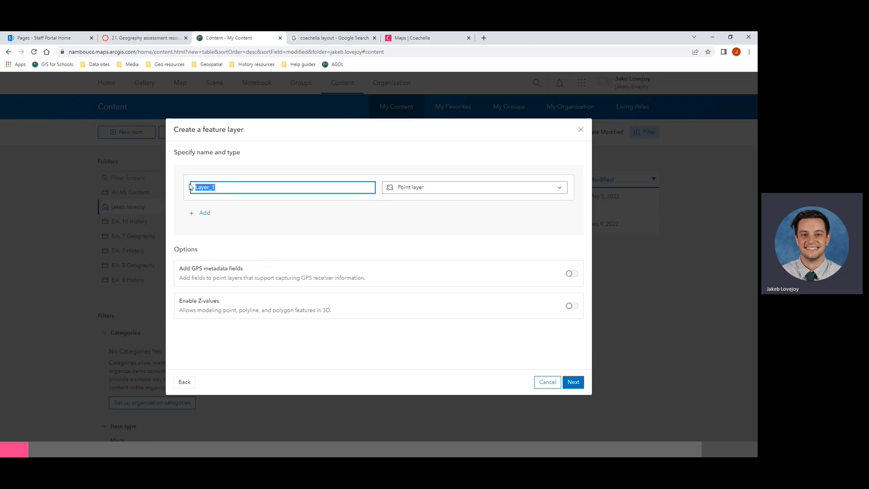
{"action": "type", "text": "Stage"}
{"action": "left_click", "coordinate": [407, 189]}
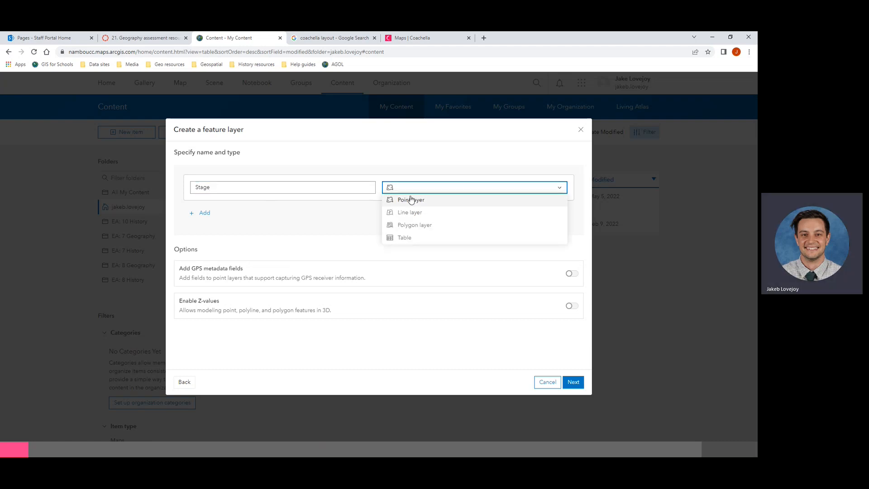
{"action": "left_click", "coordinate": [399, 227]}
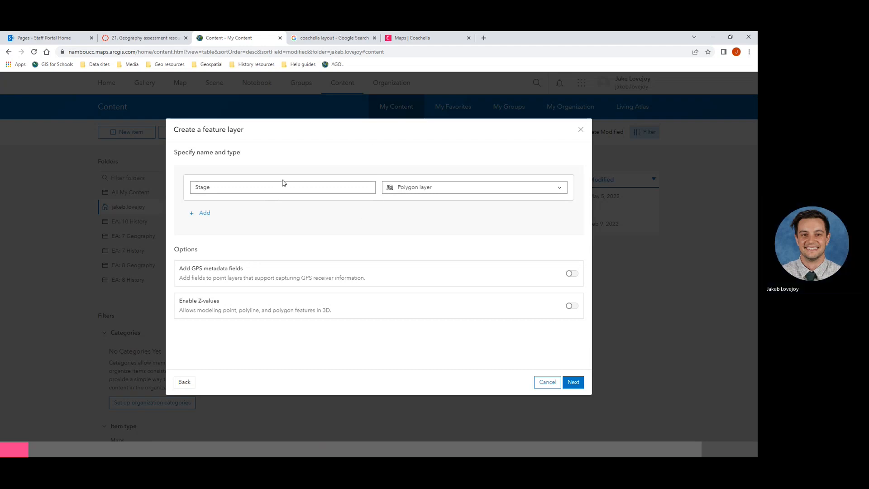
Step: Add a second layer named Water refill stations
{"action": "left_click", "coordinate": [203, 213]}
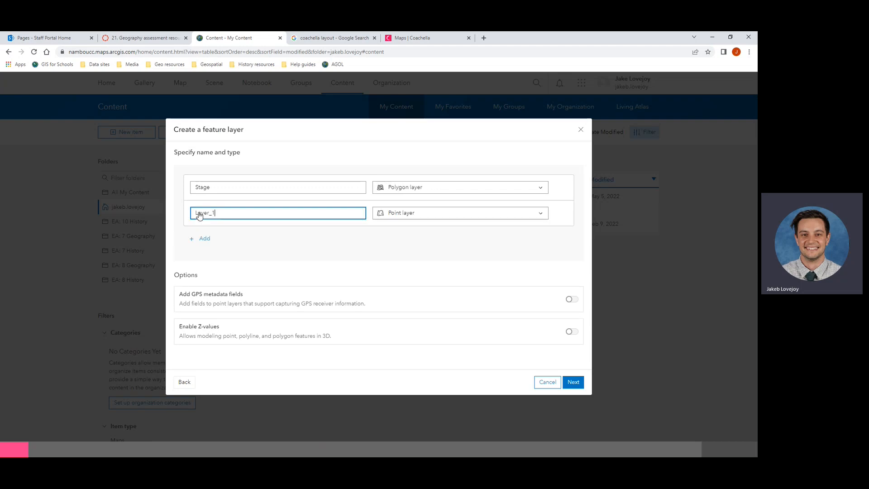
{"action": "left_click_drag", "start_coordinate": [228, 213], "coordinate": [181, 214]}
{"action": "type", "text": "Water refill stations"}
Step: Add a third layer named Festival fencing as a line layer
{"action": "left_click", "coordinate": [362, 228]}
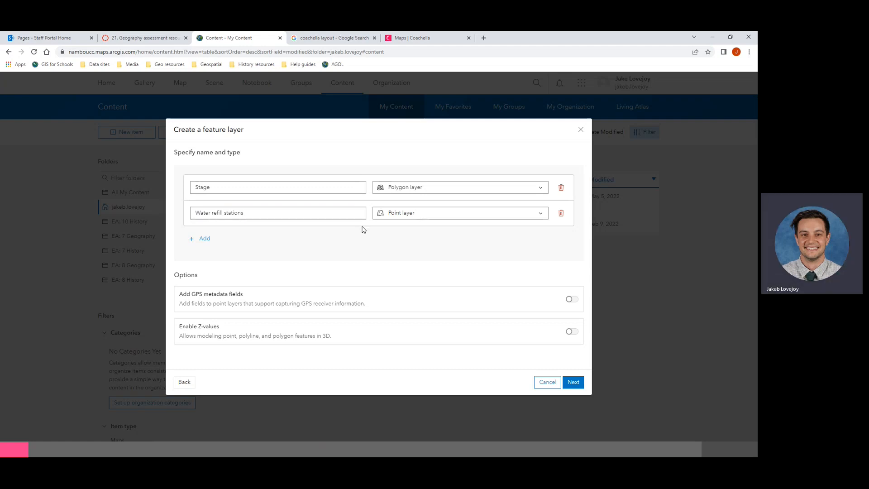
{"action": "left_click", "coordinate": [205, 240]}
{"action": "double_click", "coordinate": [225, 238]}
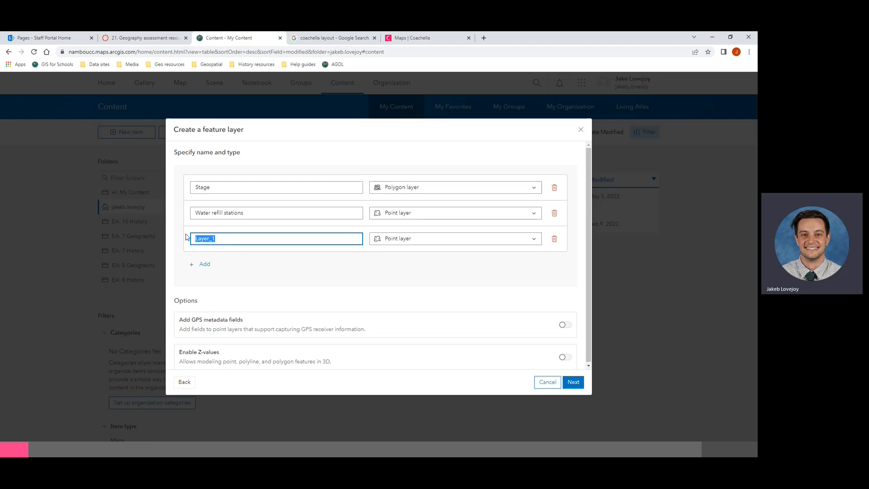
{"action": "type", "text": "Festival fencing"}
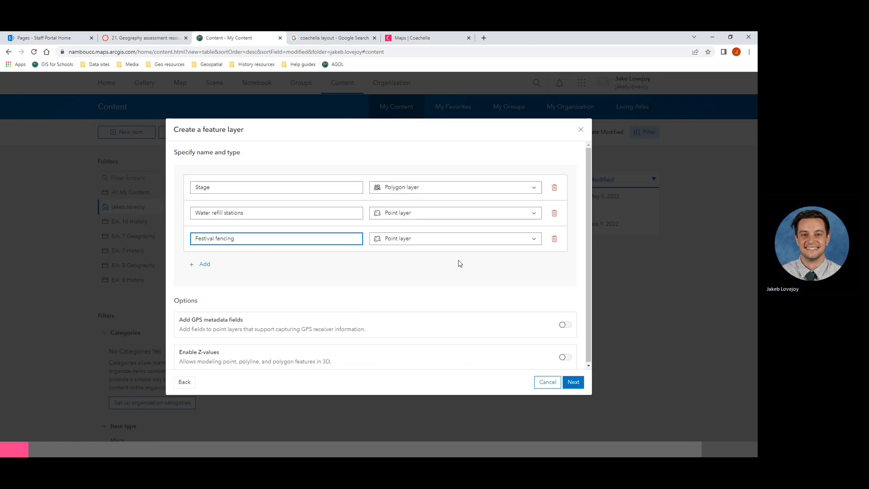
{"action": "left_click", "coordinate": [437, 240]}
{"action": "left_click", "coordinate": [399, 266]}
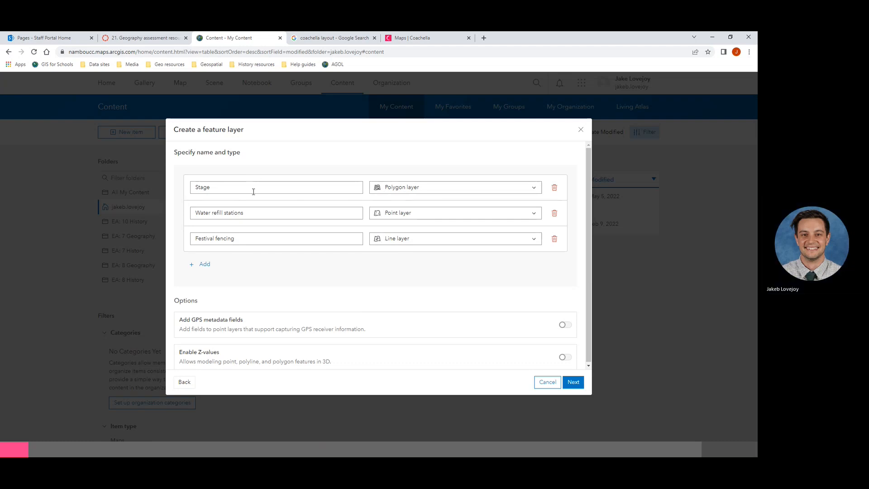
Step: Keep Stage as a polygon layer and continue to the item details
{"action": "left_click", "coordinate": [387, 186]}
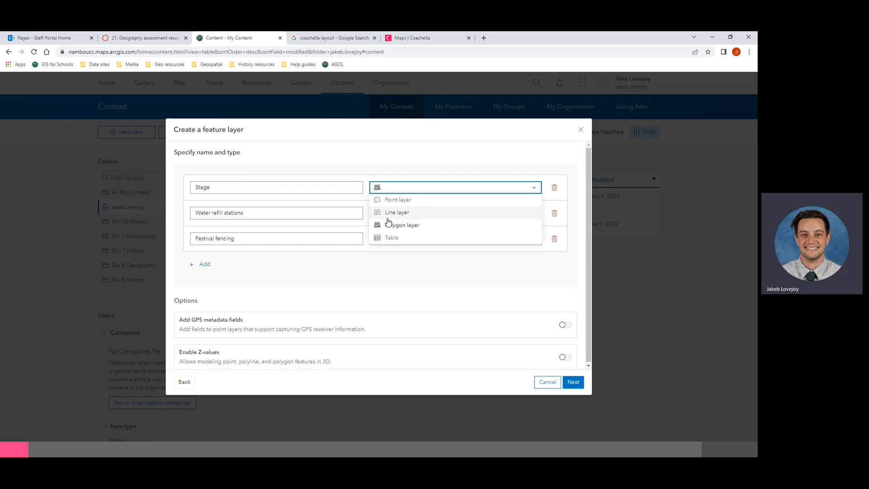
{"action": "left_click", "coordinate": [394, 200]}
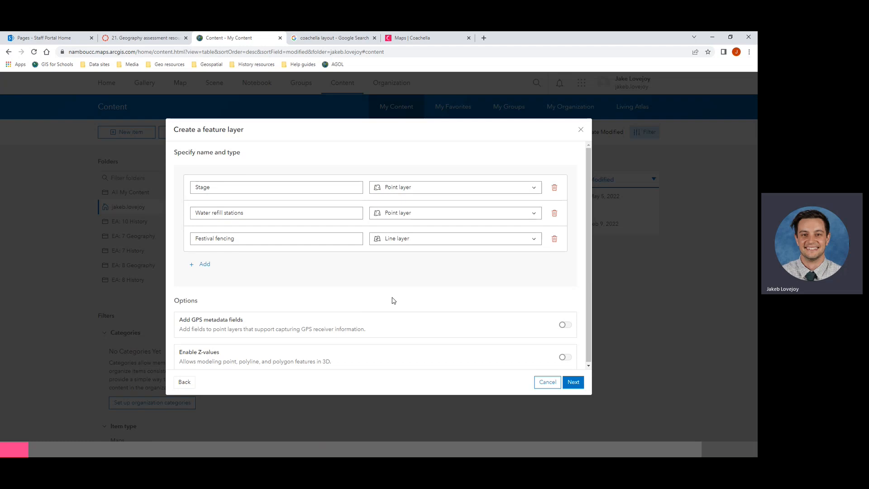
{"action": "left_click", "coordinate": [384, 190]}
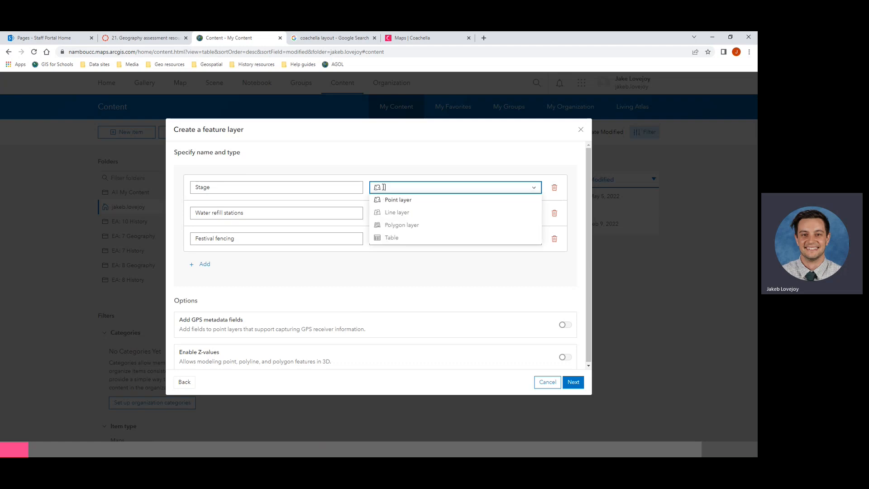
{"action": "left_click", "coordinate": [387, 228]}
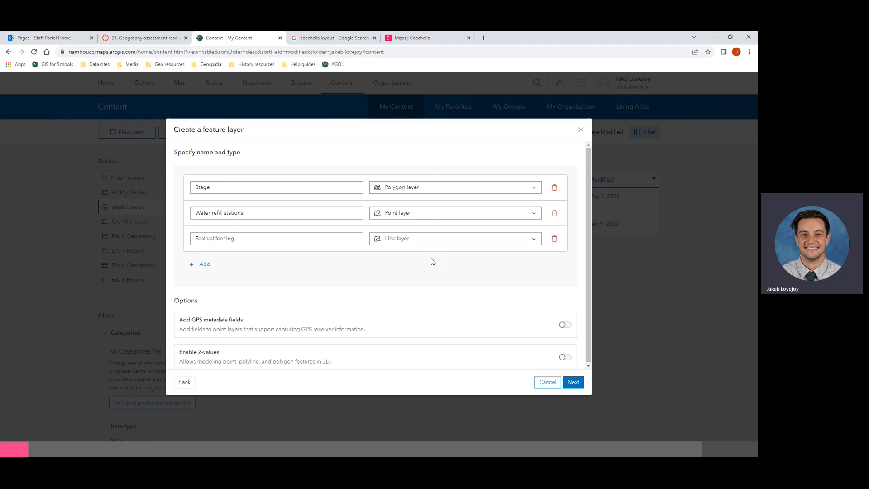
{"action": "left_click", "coordinate": [570, 383]}
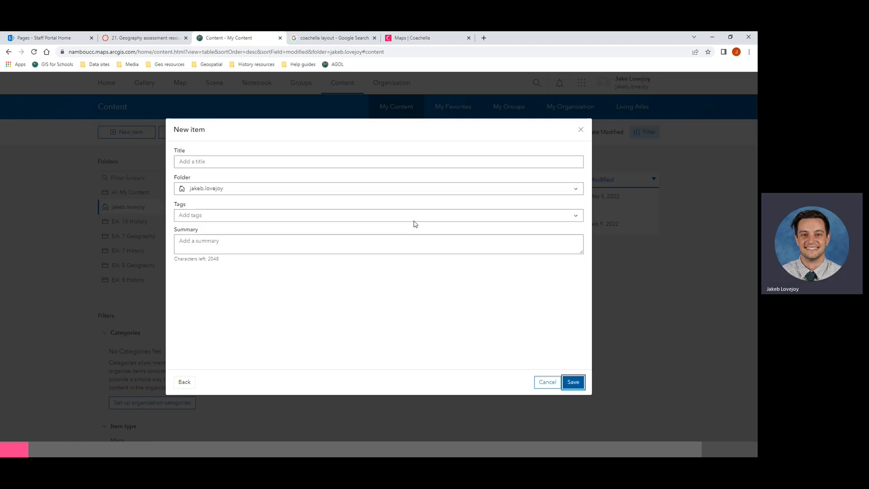
Step: Enter the title 'Mudmap feature layers for festival_' followed by the author's name
{"action": "left_click", "coordinate": [230, 158]}
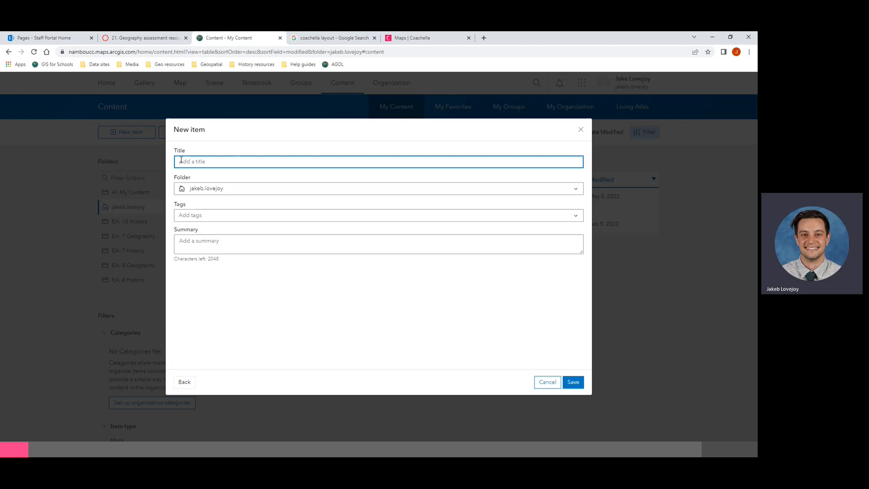
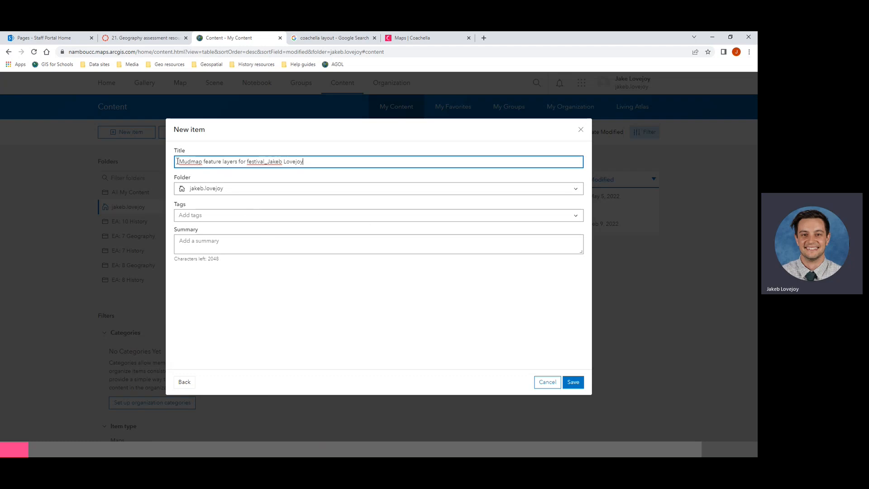
{"action": "left_click_drag", "start_coordinate": [177, 162], "coordinate": [265, 163]}
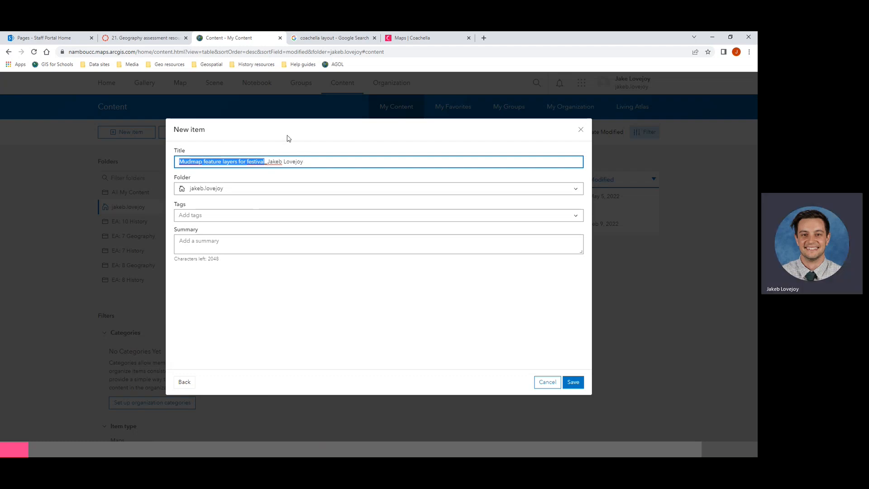
{"action": "left_click_drag", "start_coordinate": [269, 162], "coordinate": [323, 162]}
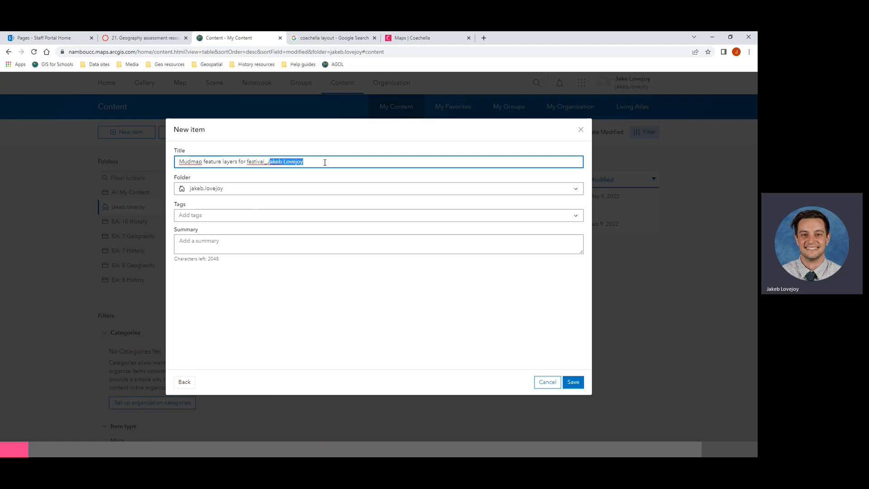
{"action": "left_click", "coordinate": [337, 140]}
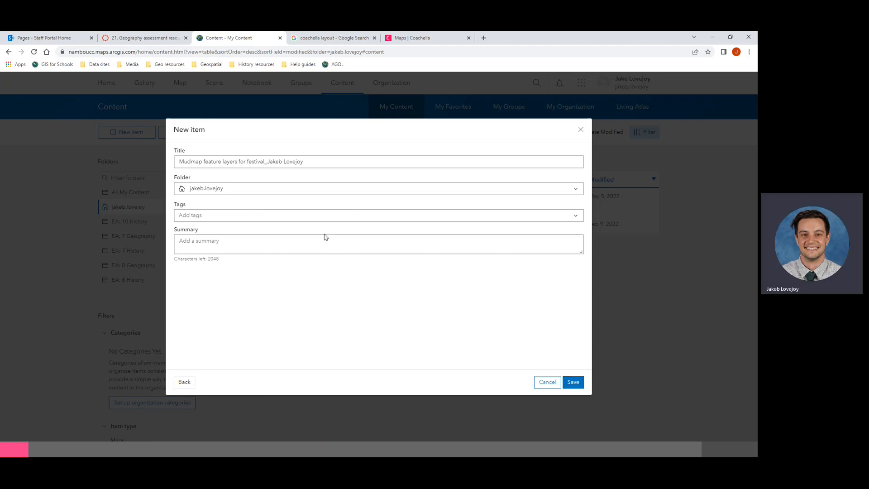
Step: Save the hosted feature layer and open it in Map Viewer Classic
{"action": "left_click", "coordinate": [574, 383]}
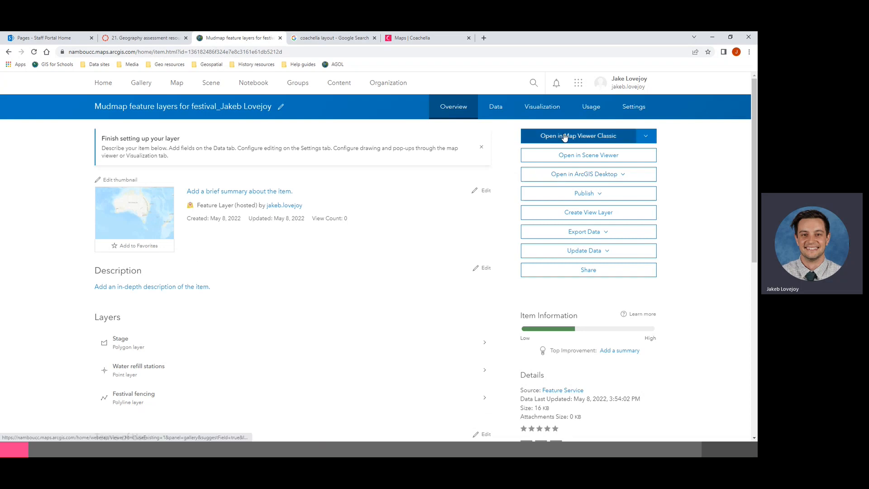
{"action": "left_click", "coordinate": [595, 137]}
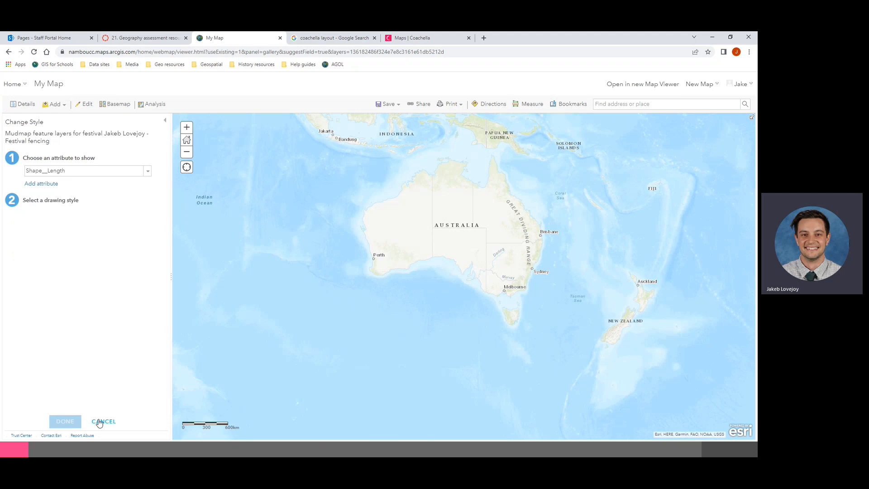
Step: Dismiss the Festival fencing style options and review the long prefixed layer names
{"action": "left_click", "coordinate": [101, 421]}
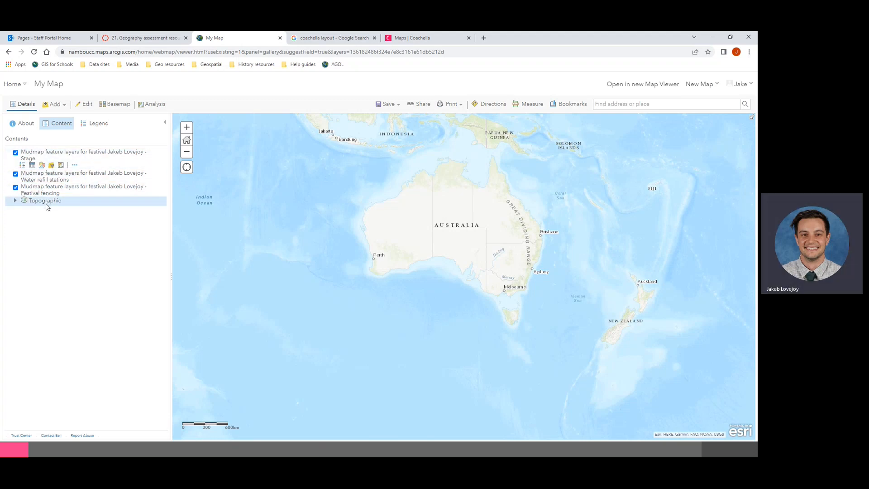
{"action": "left_click", "coordinate": [96, 127]}
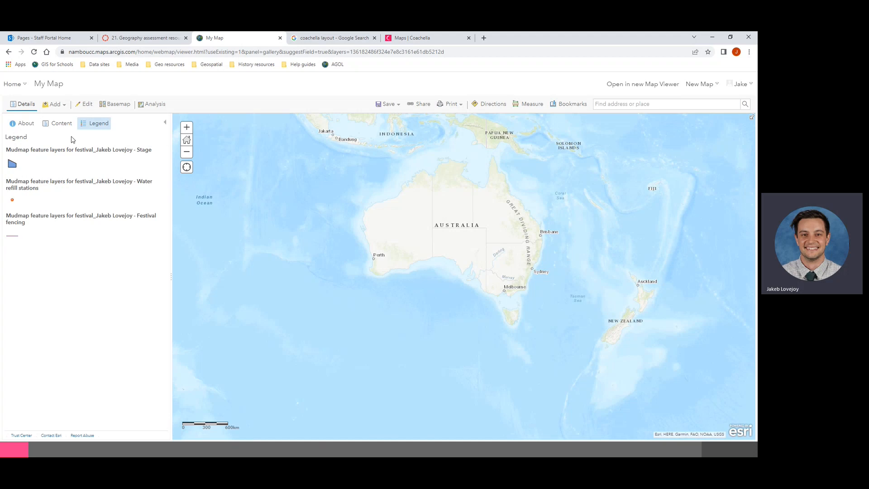
{"action": "left_click_drag", "start_coordinate": [6, 152], "coordinate": [135, 156]}
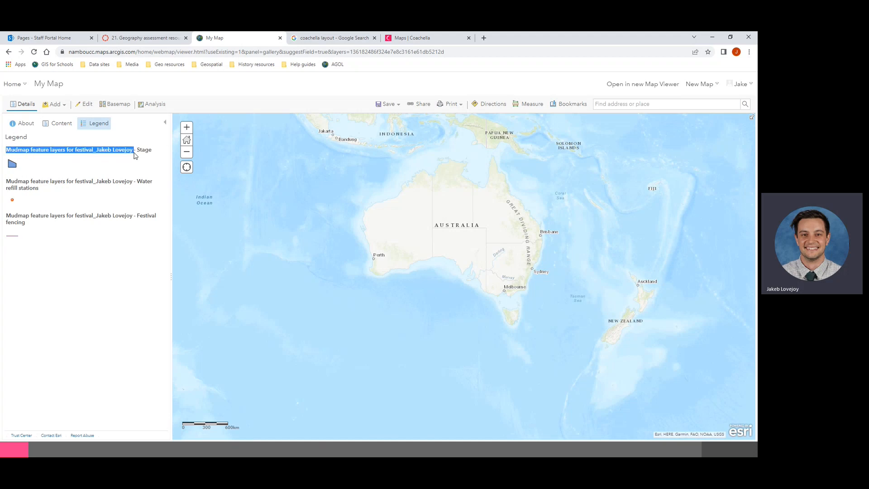
{"action": "left_click", "coordinate": [59, 124]}
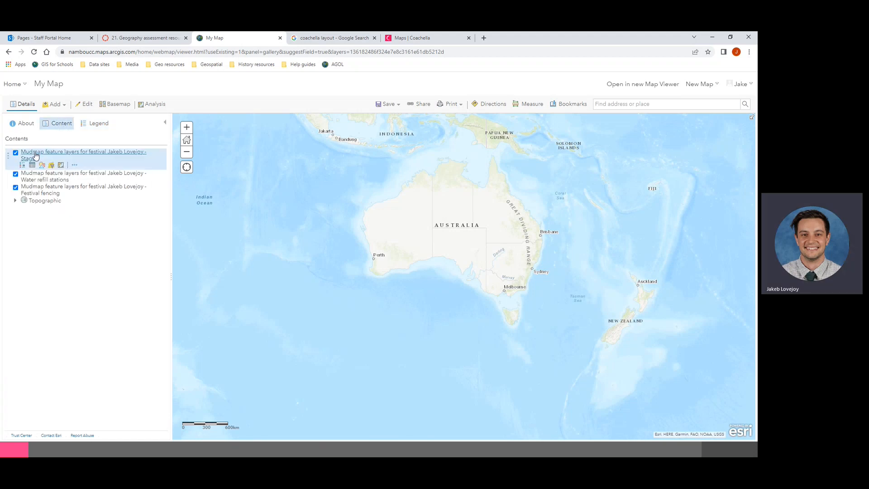
Step: Rename the Stage layer by removing its prefix, leaving just 'Stage'
{"action": "left_click", "coordinate": [75, 166]}
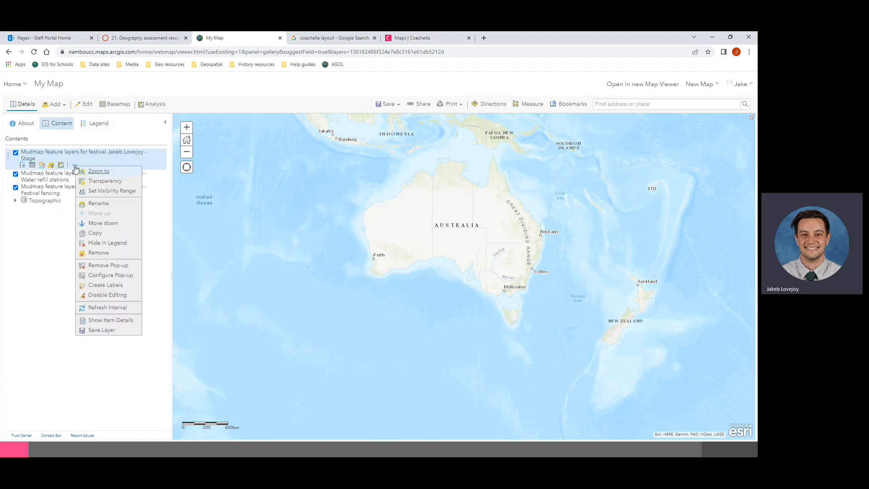
{"action": "left_click", "coordinate": [92, 205]}
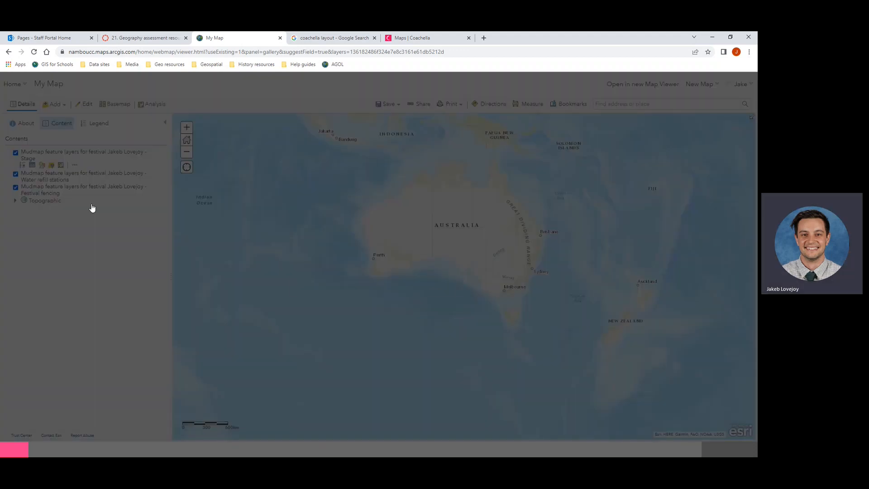
{"action": "left_click_drag", "start_coordinate": [433, 254], "coordinate": [283, 258]}
{"action": "key", "text": "BackSpace"}
{"action": "left_click", "coordinate": [394, 273]}
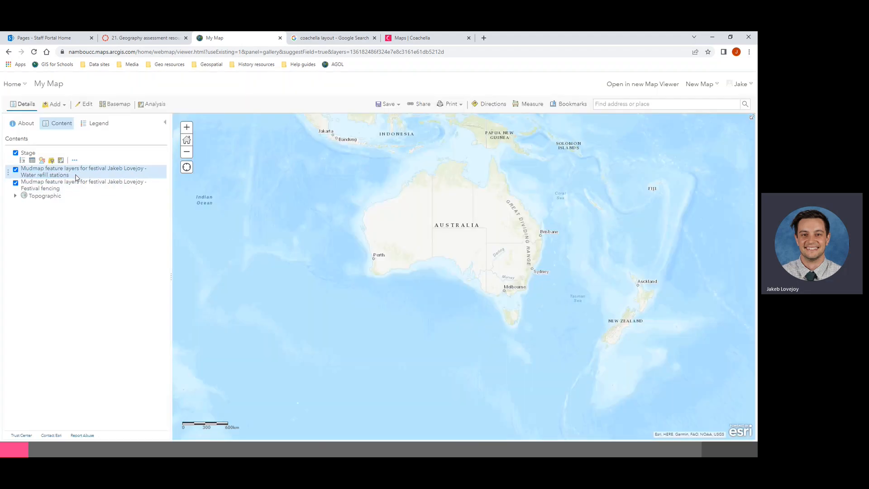
Step: Rename the water layer to just 'Water refill stations'
{"action": "left_click", "coordinate": [76, 174]}
{"action": "left_click", "coordinate": [84, 174]}
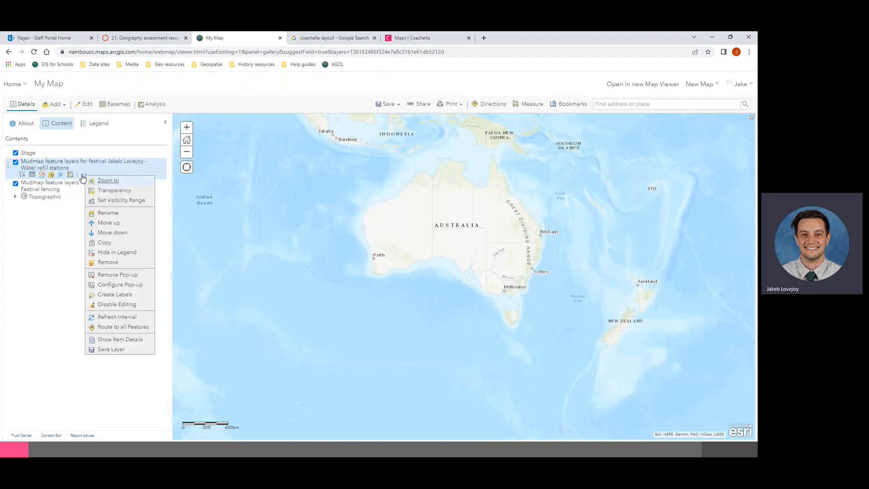
{"action": "left_click", "coordinate": [100, 217]}
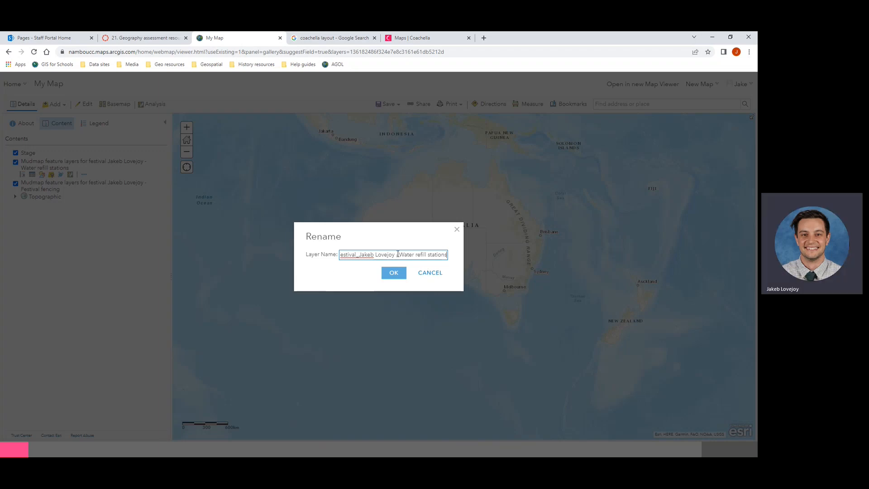
{"action": "left_click_drag", "start_coordinate": [398, 254], "coordinate": [326, 255]}
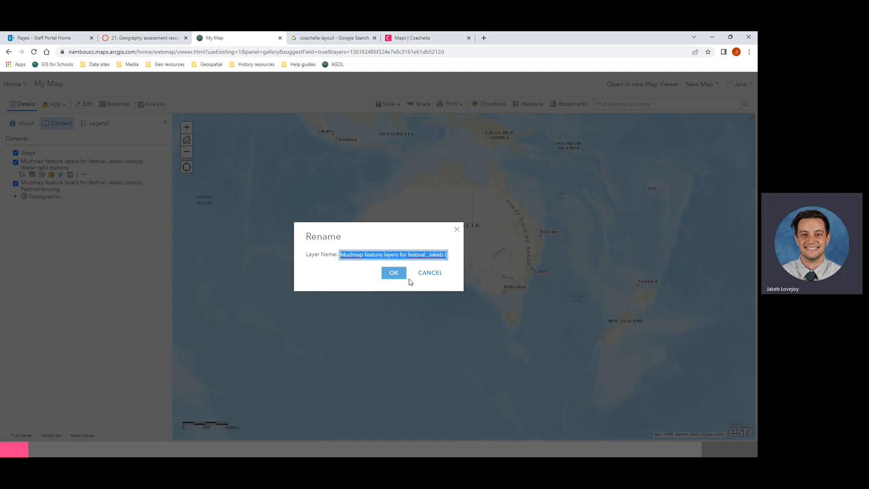
{"action": "key", "text": "BackSpace"}
{"action": "left_click", "coordinate": [395, 274]}
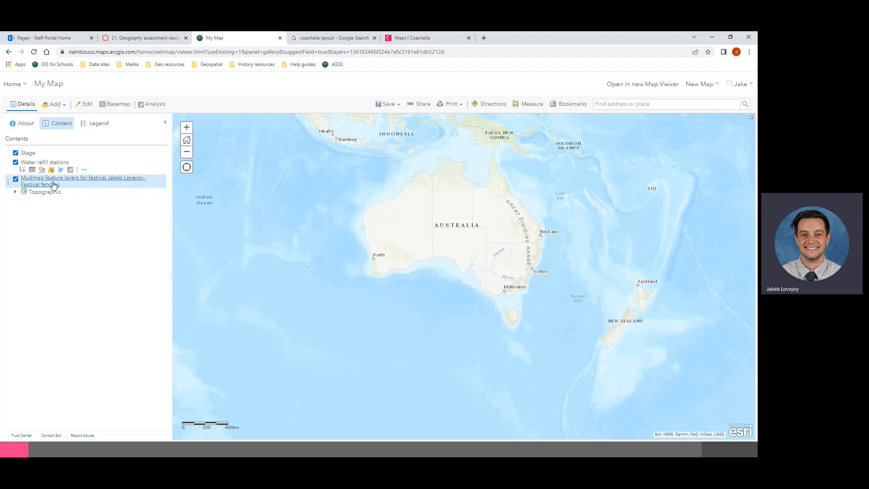
Step: Rename the fencing layer to 'Festival fencing' and check the shortened names in the legend
{"action": "left_click", "coordinate": [73, 184]}
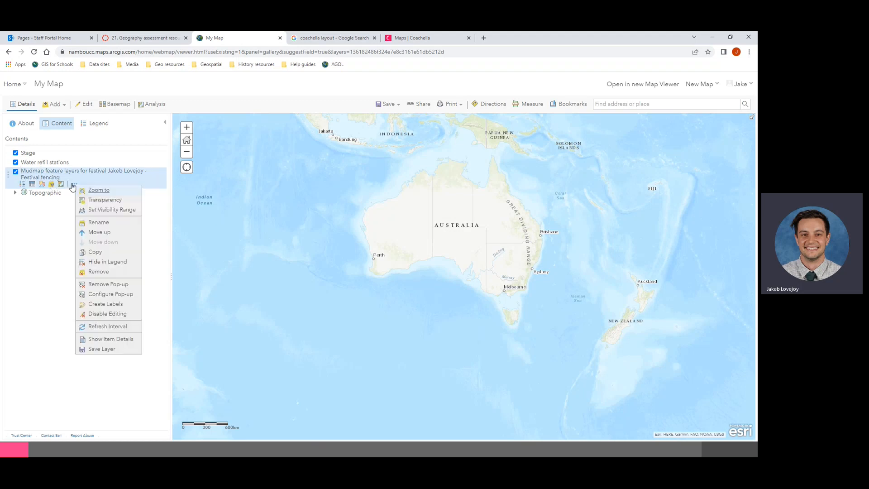
{"action": "left_click", "coordinate": [90, 224]}
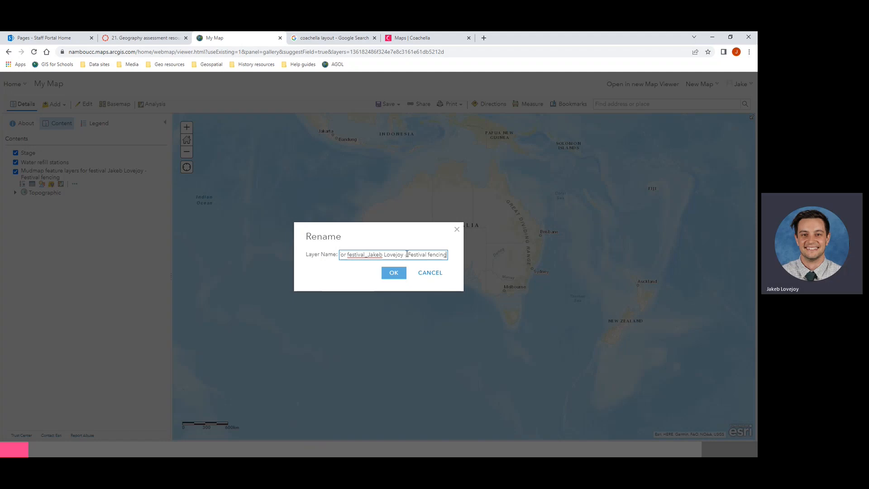
{"action": "key", "text": "shift+Home"}
{"action": "key", "text": "BackSpace"}
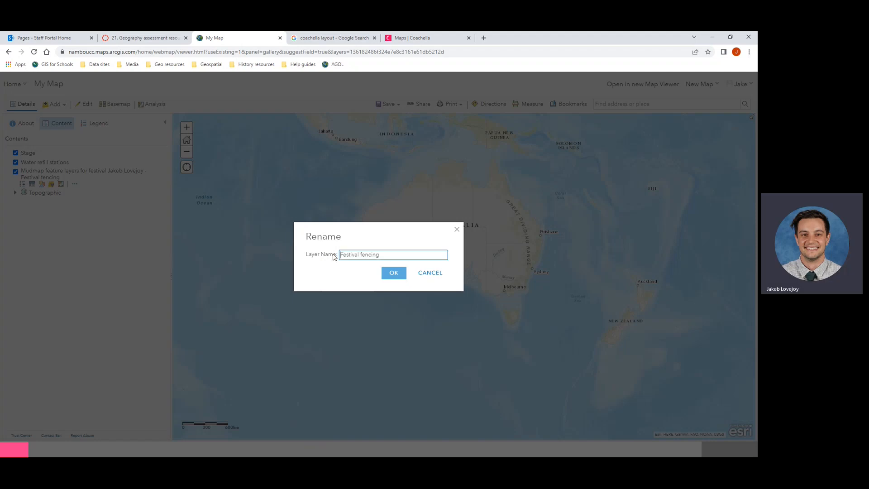
{"action": "left_click", "coordinate": [391, 274]}
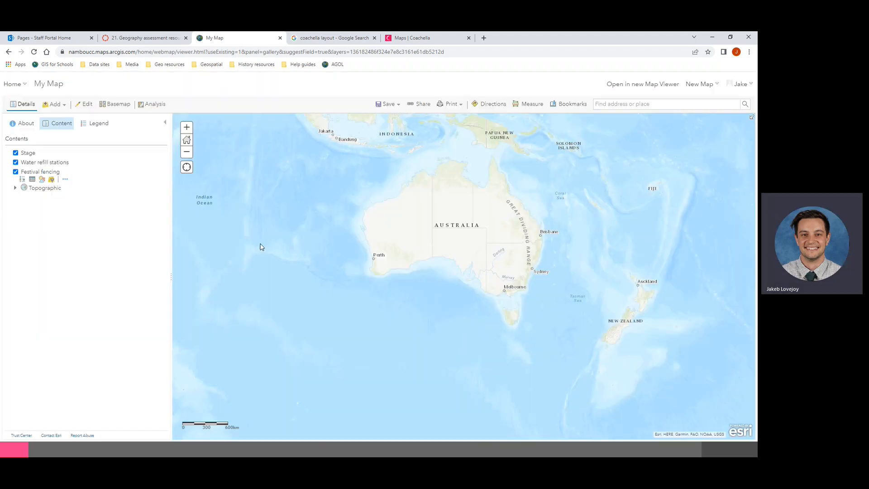
{"action": "left_click", "coordinate": [96, 124]}
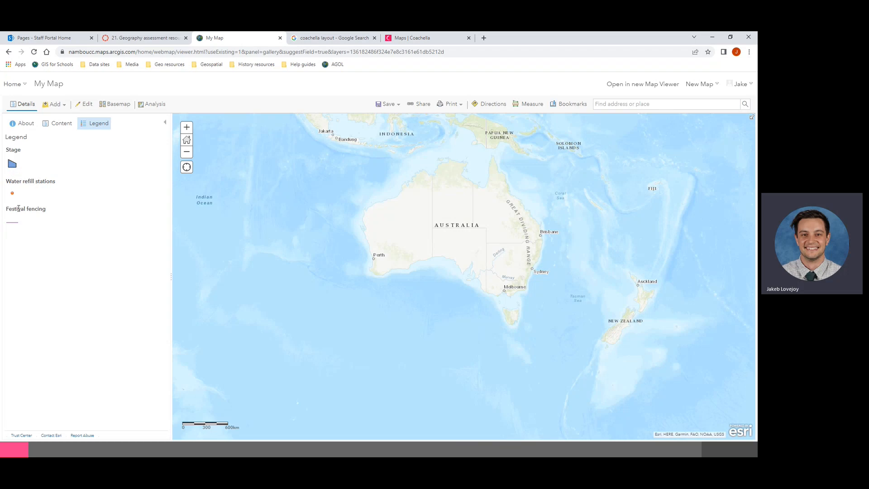
{"action": "left_click", "coordinate": [59, 128]}
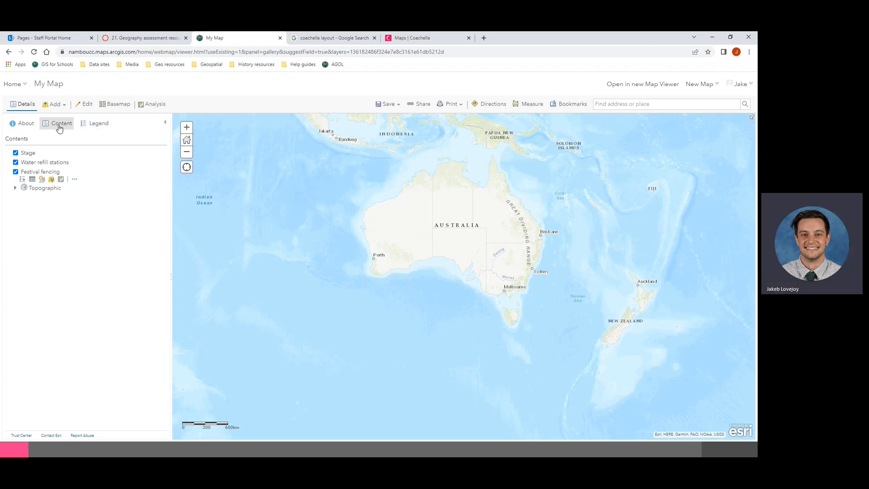
{"action": "left_click", "coordinate": [646, 105]}
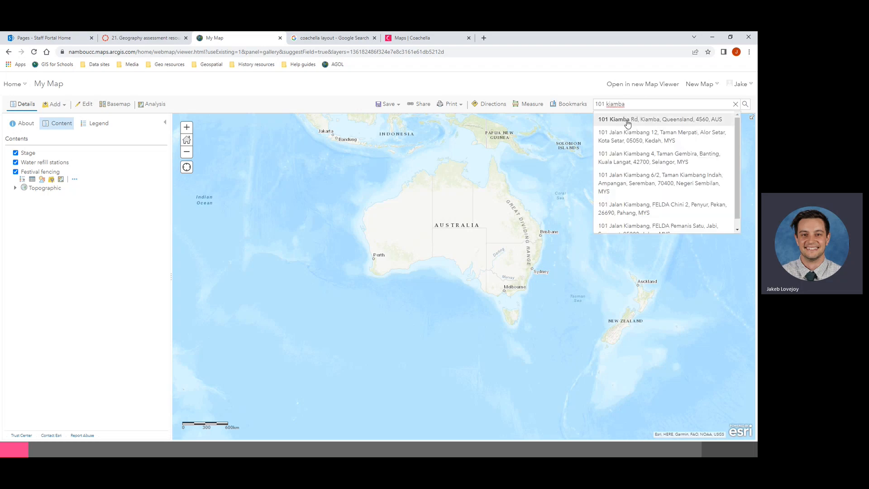
{"action": "left_click", "coordinate": [628, 122]}
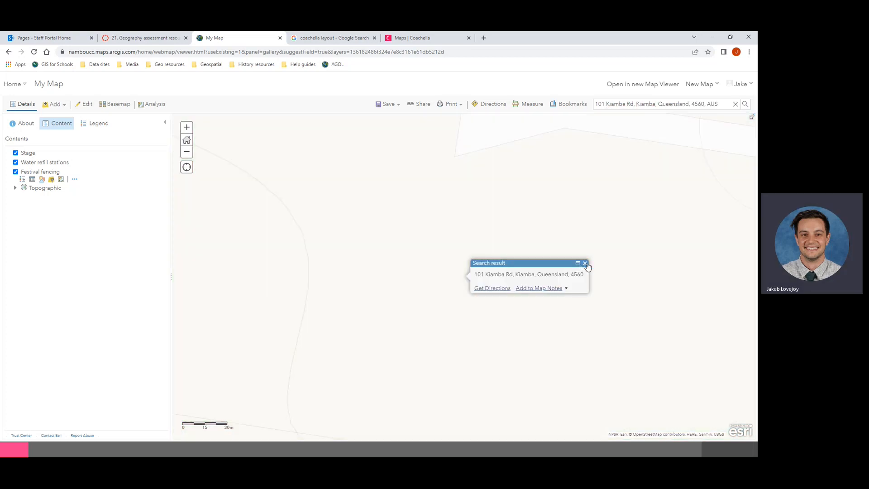
{"action": "left_click", "coordinate": [585, 263]}
Step: Switch to the Imagery basemap, zoom out and pan to the farm buildings
{"action": "left_click", "coordinate": [122, 105]}
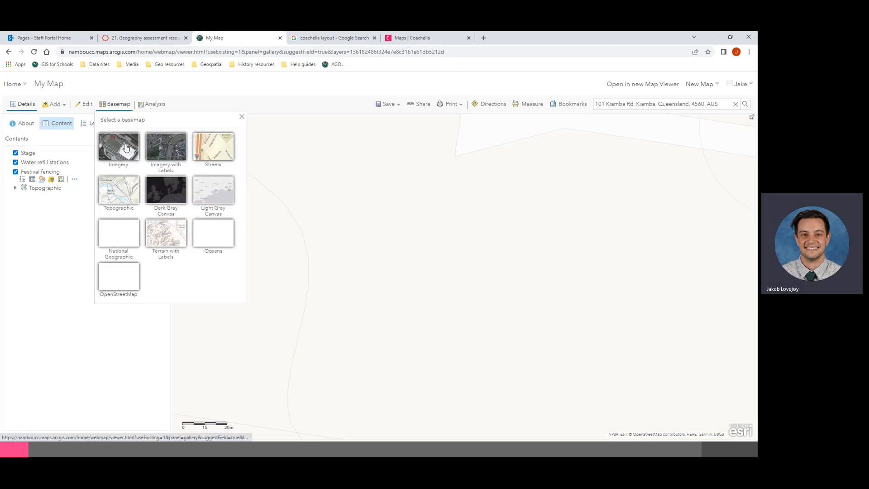
{"action": "left_click", "coordinate": [126, 147]}
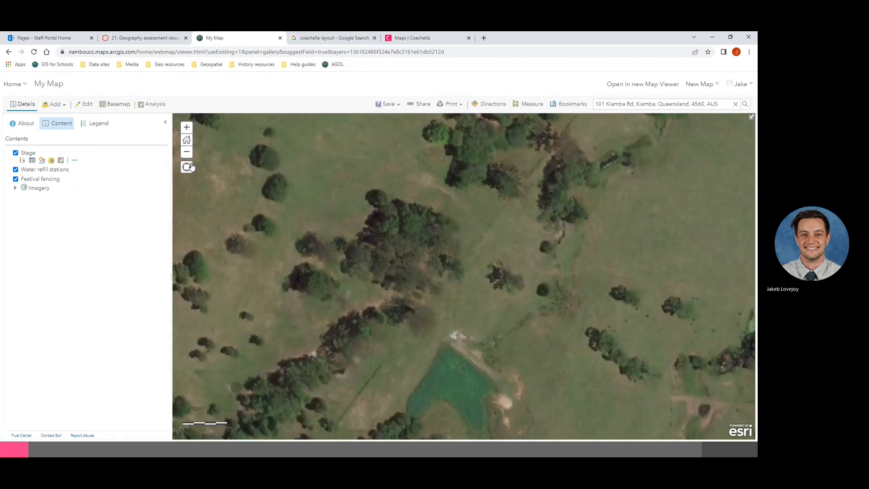
{"action": "left_click", "coordinate": [187, 151]}
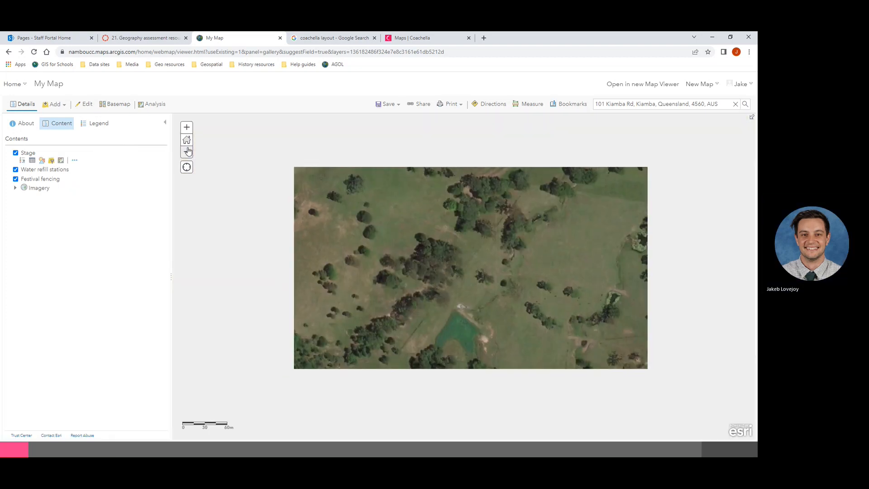
{"action": "left_click_drag", "start_coordinate": [477, 265], "coordinate": [334, 246]}
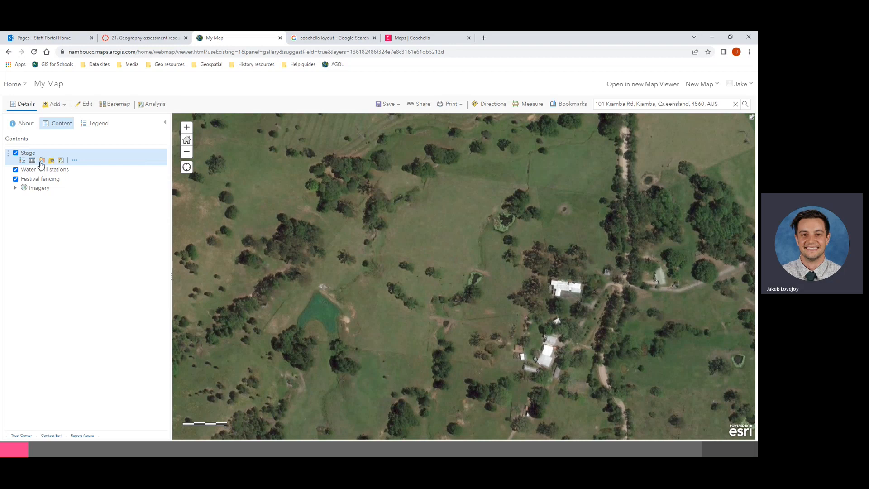
Step: Open the Stage layer's symbol settings and set its fill to dark grey
{"action": "left_click", "coordinate": [98, 132]}
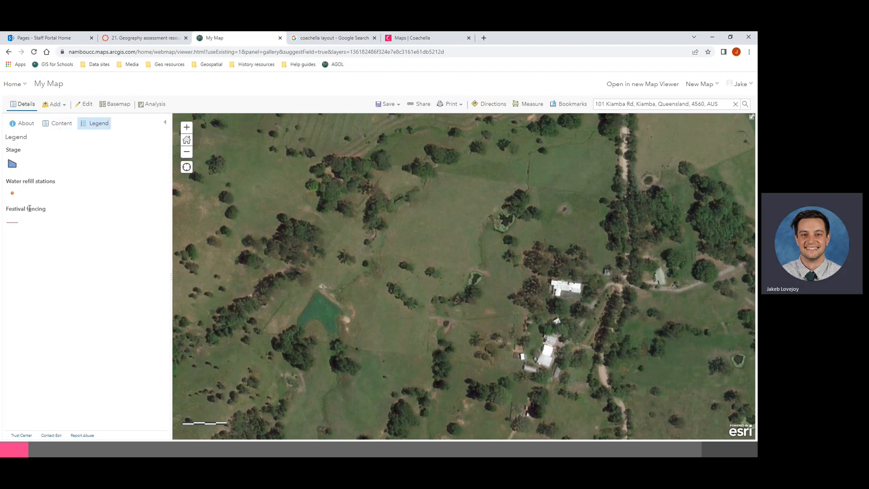
{"action": "left_click", "coordinate": [59, 129]}
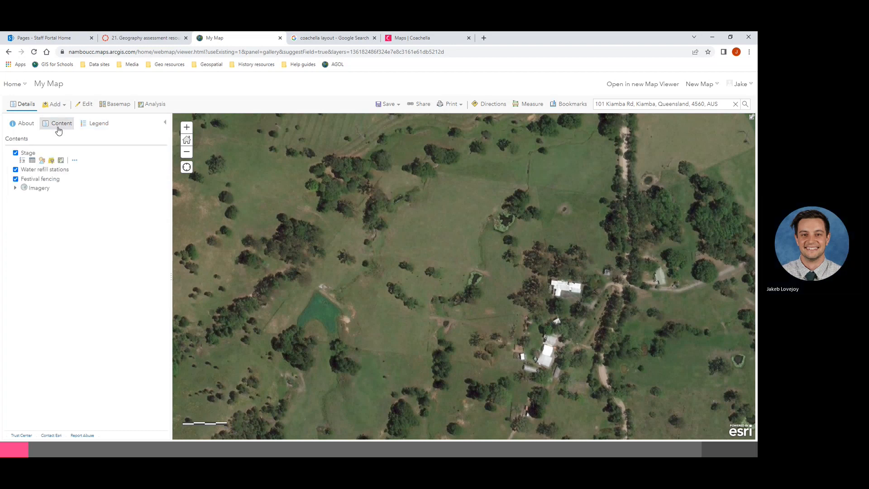
{"action": "left_click", "coordinate": [42, 161]}
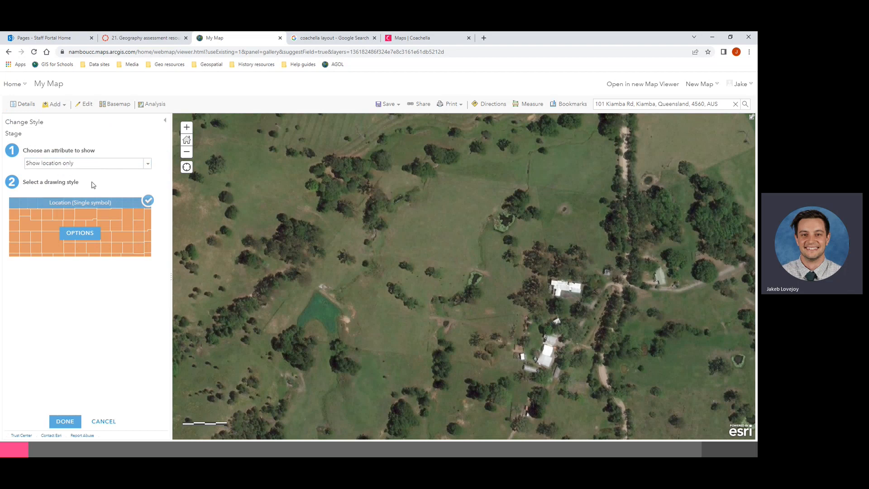
{"action": "left_click", "coordinate": [77, 235]}
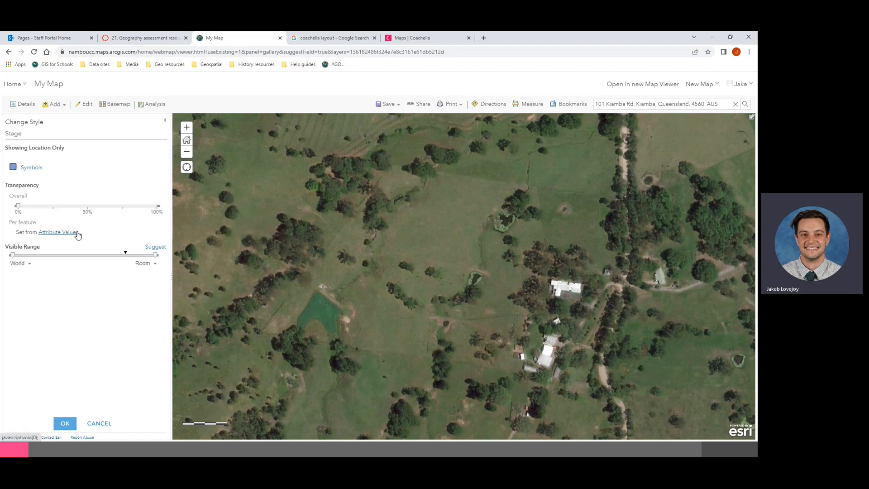
{"action": "left_click", "coordinate": [13, 167]}
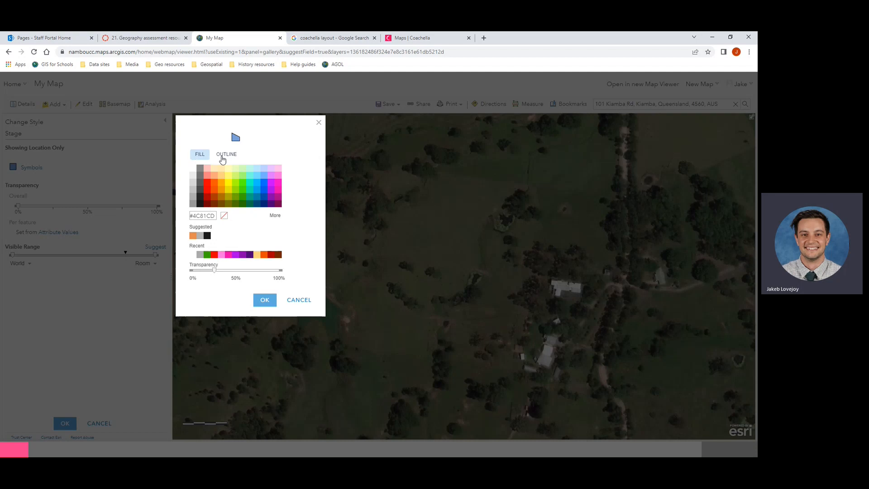
{"action": "left_click", "coordinate": [201, 201]}
{"action": "left_click", "coordinate": [202, 199]}
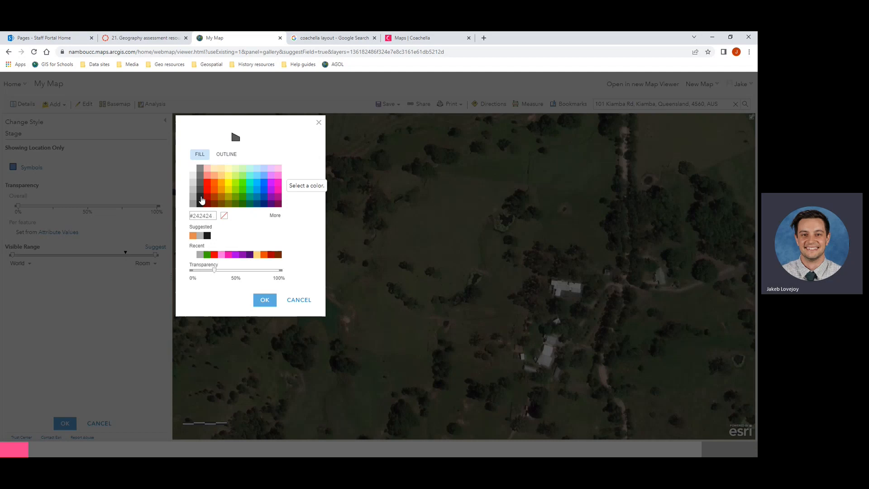
Step: Make the Stage outline dark grey, adjust fill transparency, and apply the style
{"action": "left_click", "coordinate": [226, 154]}
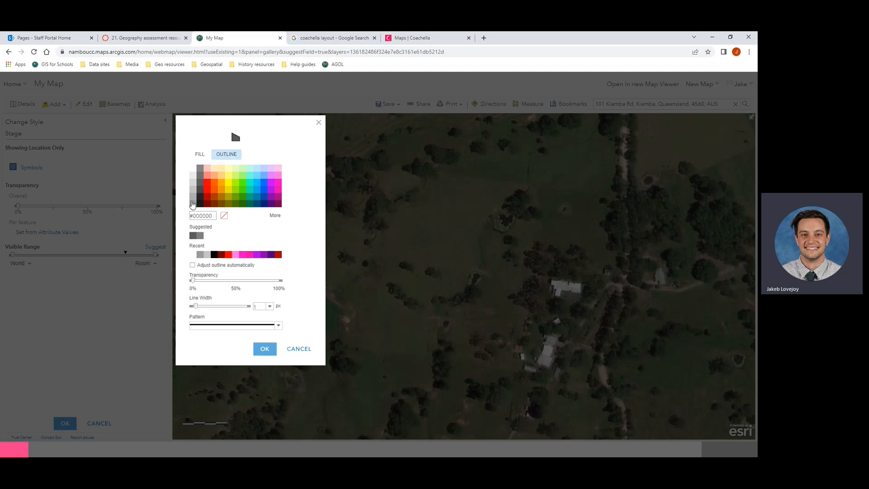
{"action": "left_click", "coordinate": [199, 204]}
{"action": "left_click", "coordinate": [201, 155]}
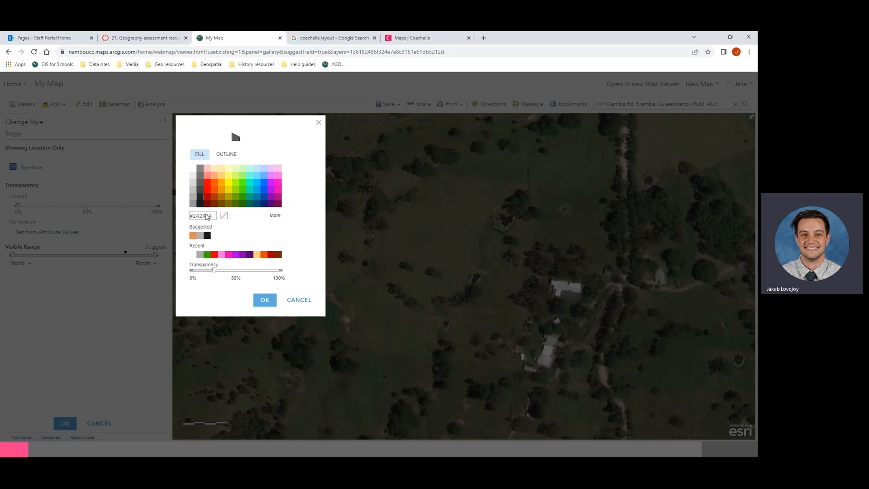
{"action": "mouse_move", "coordinate": [215, 271]}
{"action": "left_mouse_down"}
{"action": "mouse_move", "coordinate": [268, 272]}
{"action": "mouse_move", "coordinate": [198, 275]}
{"action": "mouse_move", "coordinate": [222, 274]}
{"action": "left_mouse_up"}
{"action": "left_click", "coordinate": [264, 302]}
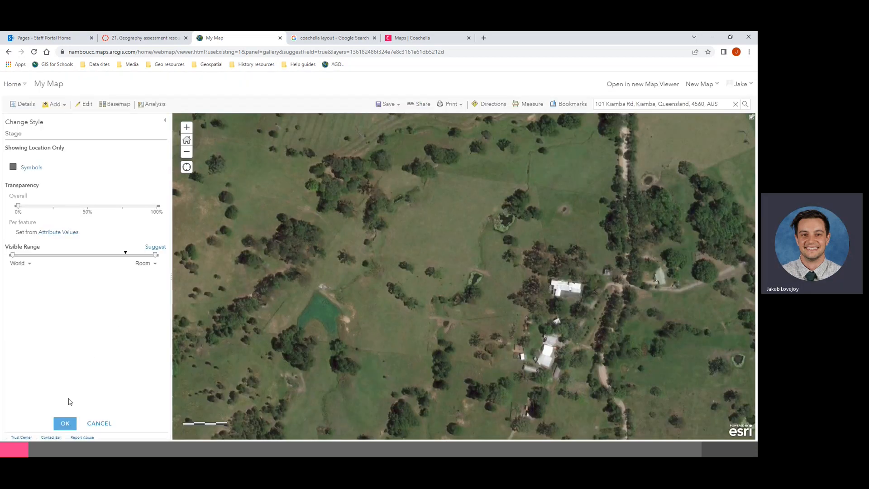
{"action": "left_click", "coordinate": [63, 421]}
{"action": "left_click", "coordinate": [62, 422]}
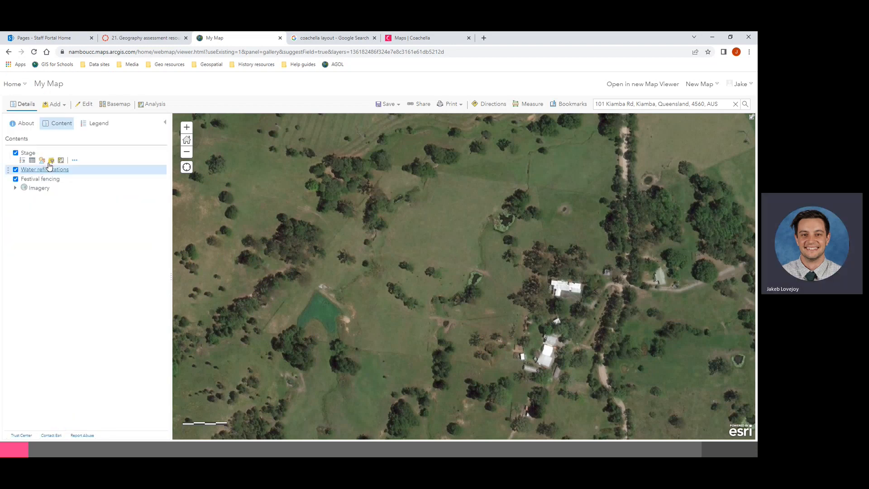
Step: Open the Water refill stations symbol picker and show the Government symbol set
{"action": "left_click", "coordinate": [94, 124]}
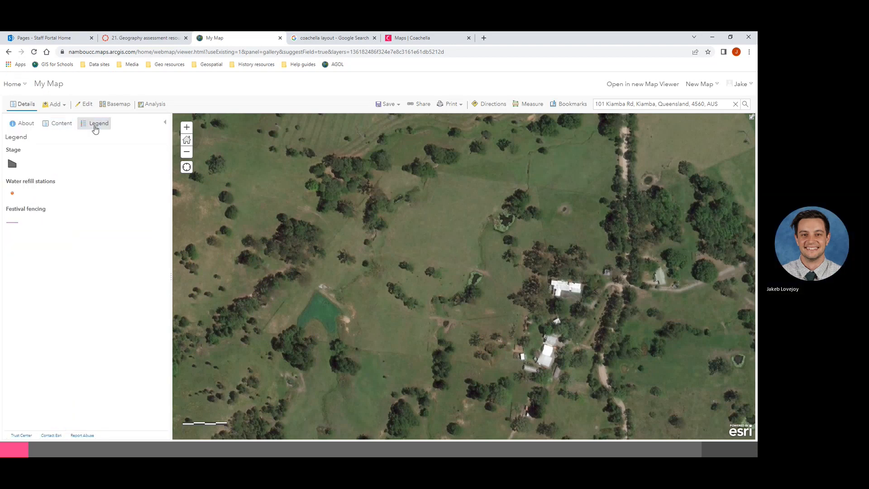
{"action": "left_click", "coordinate": [56, 126]}
{"action": "mouse_move", "coordinate": [36, 174]}
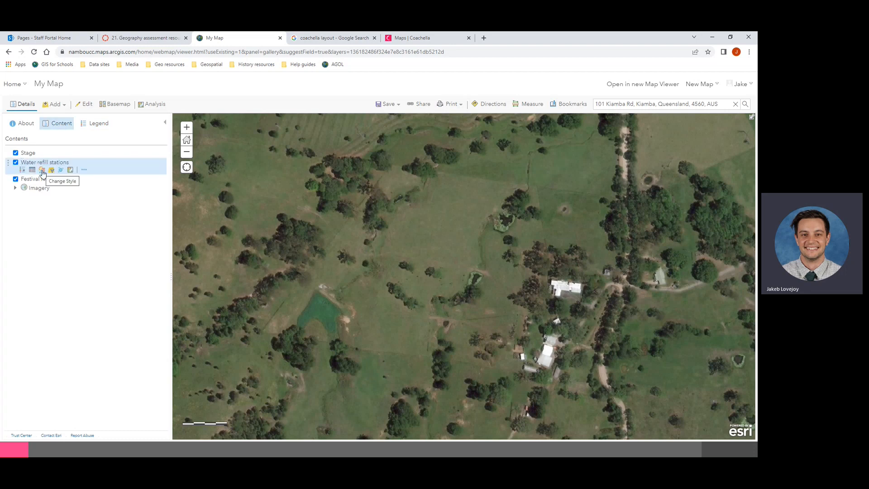
{"action": "left_click", "coordinate": [42, 170]}
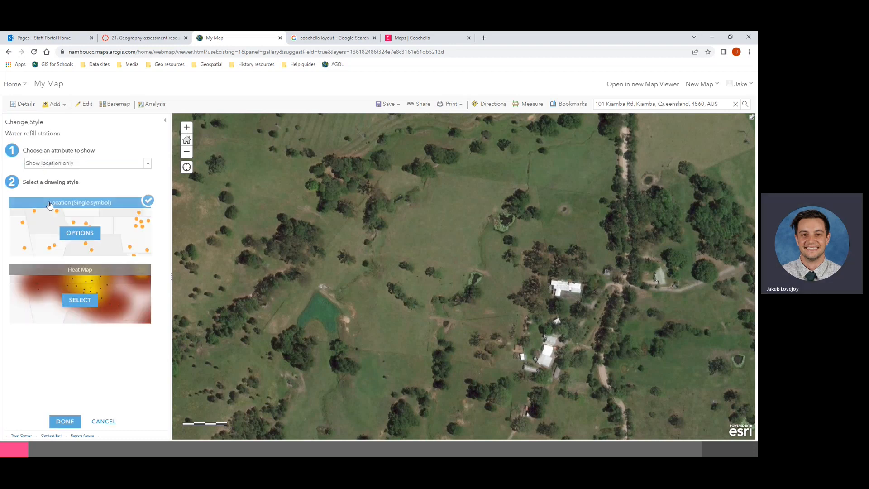
{"action": "left_click", "coordinate": [82, 236]}
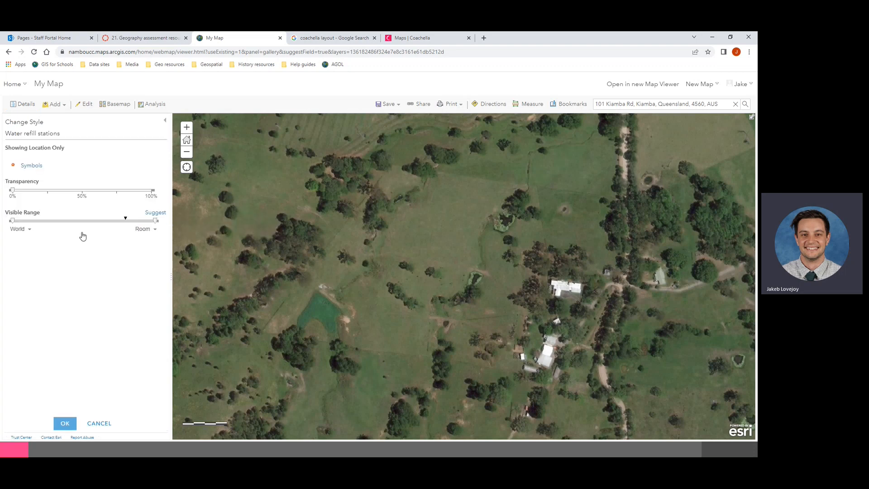
{"action": "left_click", "coordinate": [28, 167]}
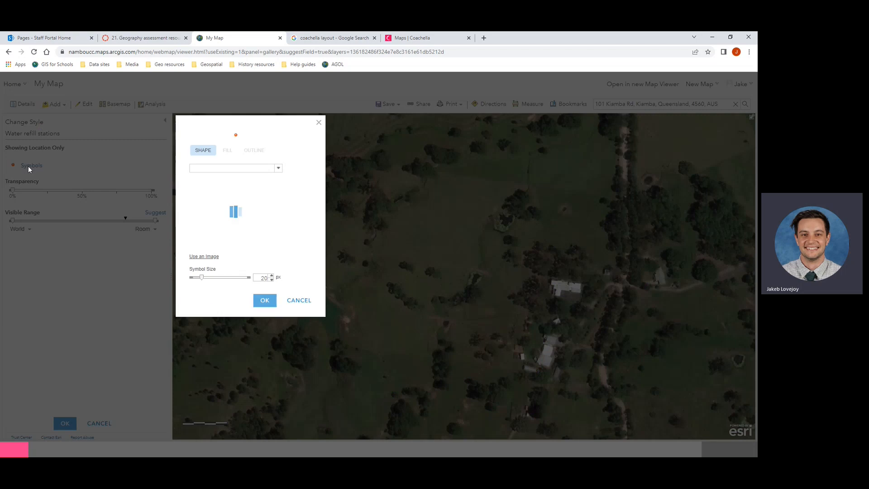
{"action": "left_click", "coordinate": [203, 171]}
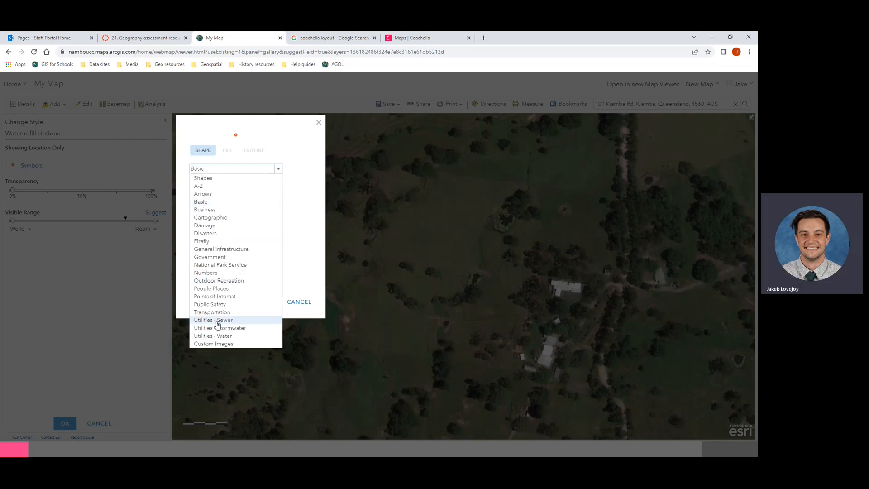
{"action": "left_click", "coordinate": [218, 259]}
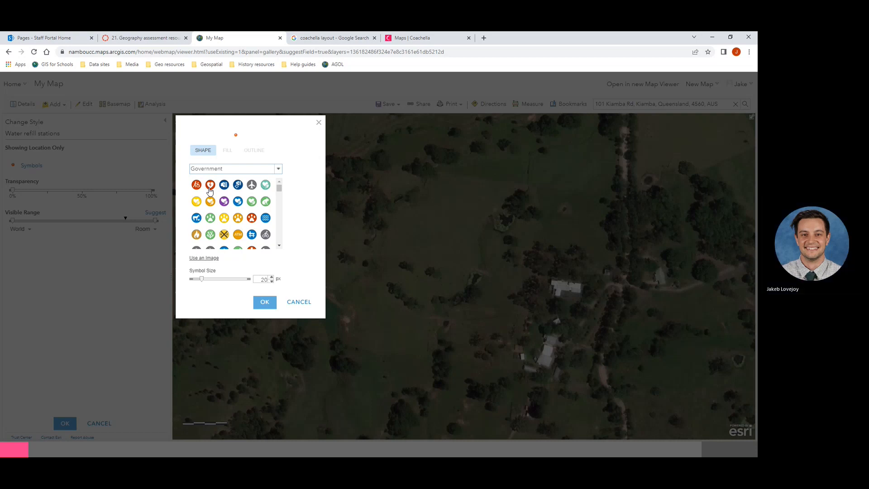
Step: Choose the blue water-drop symbol at 23 px and apply it to the refill stations
{"action": "scroll", "coordinate": [253, 212], "scroll_direction": "down", "scroll_amount": 3}
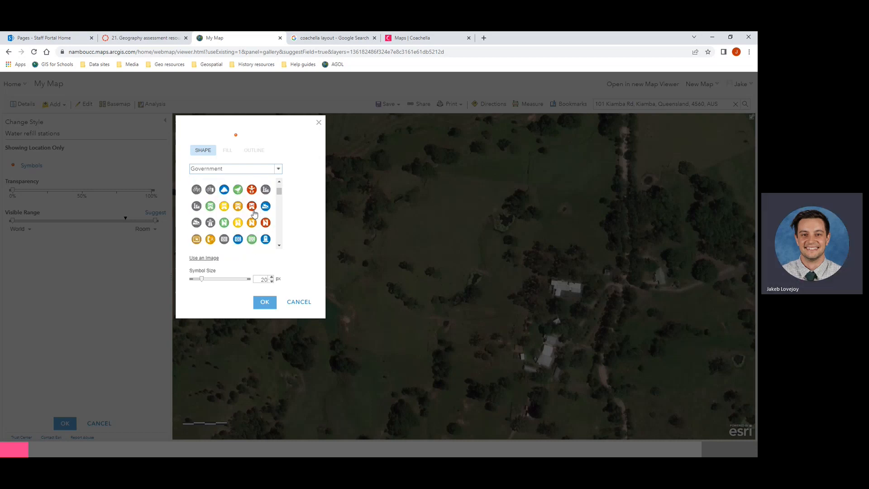
{"action": "scroll", "coordinate": [254, 213], "scroll_direction": "down", "scroll_amount": 5}
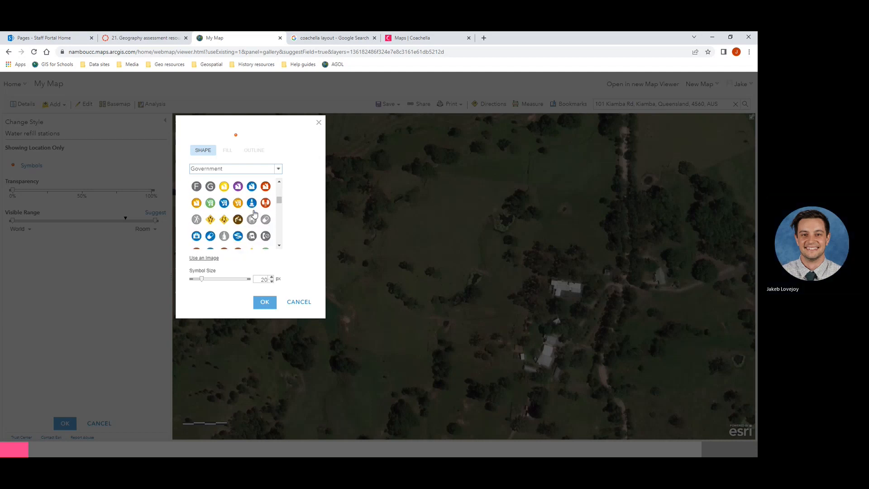
{"action": "scroll", "coordinate": [254, 213], "scroll_direction": "down", "scroll_amount": 5}
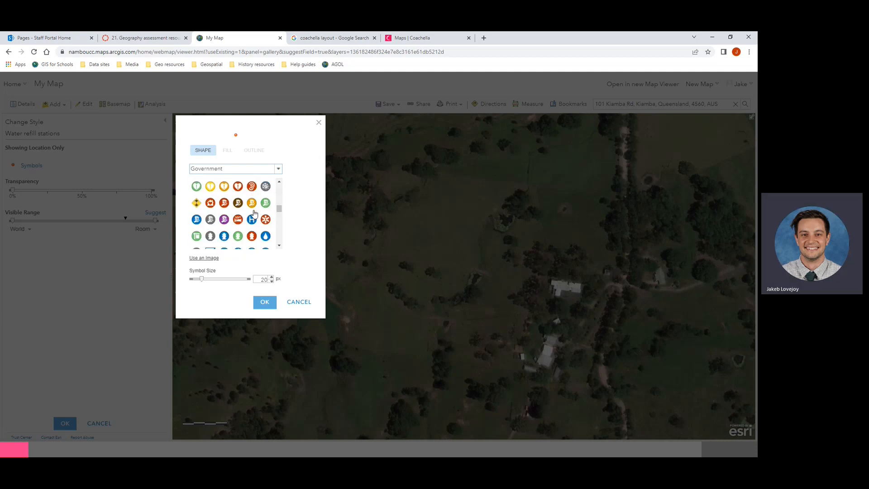
{"action": "scroll", "coordinate": [263, 237], "scroll_direction": "down", "scroll_amount": 2}
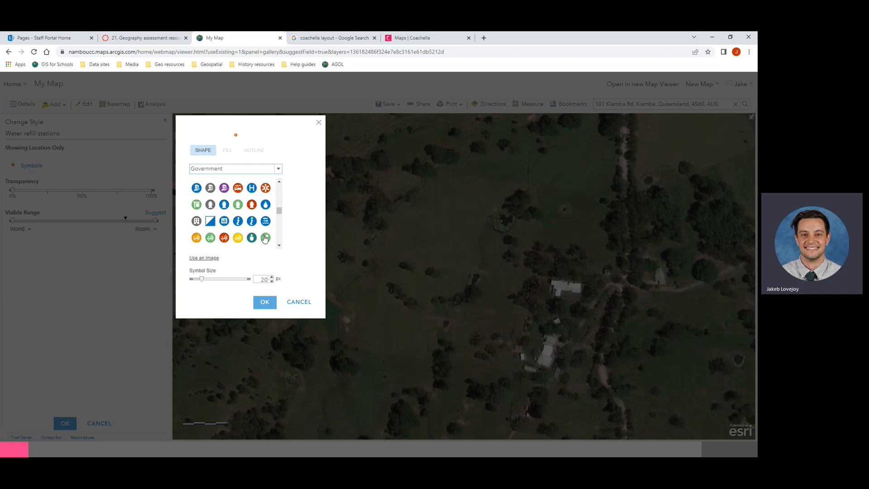
{"action": "left_click", "coordinate": [266, 204]}
{"action": "left_click", "coordinate": [271, 277]}
{"action": "left_click", "coordinate": [271, 277]}
{"action": "left_click", "coordinate": [270, 278]}
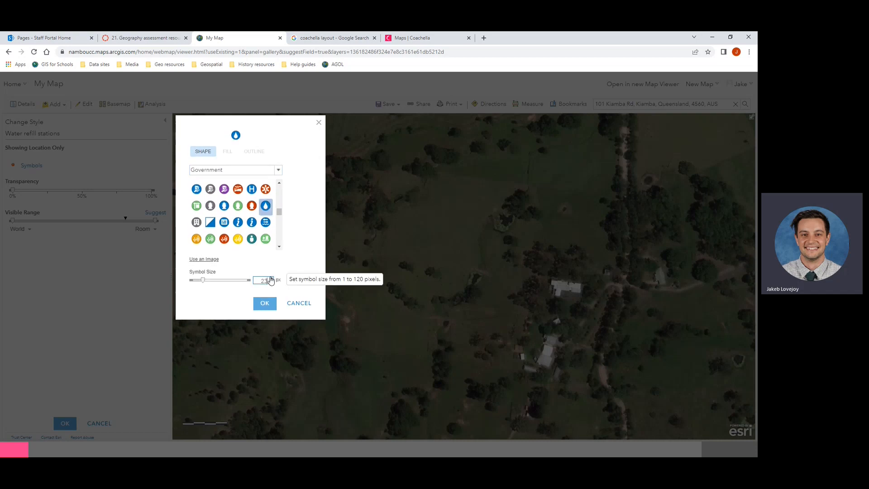
{"action": "left_click", "coordinate": [264, 303]}
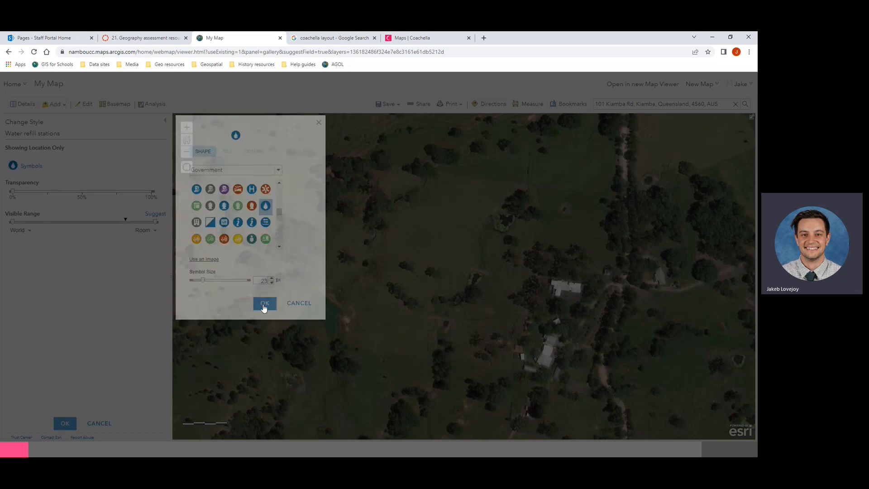
{"action": "left_click", "coordinate": [57, 424]}
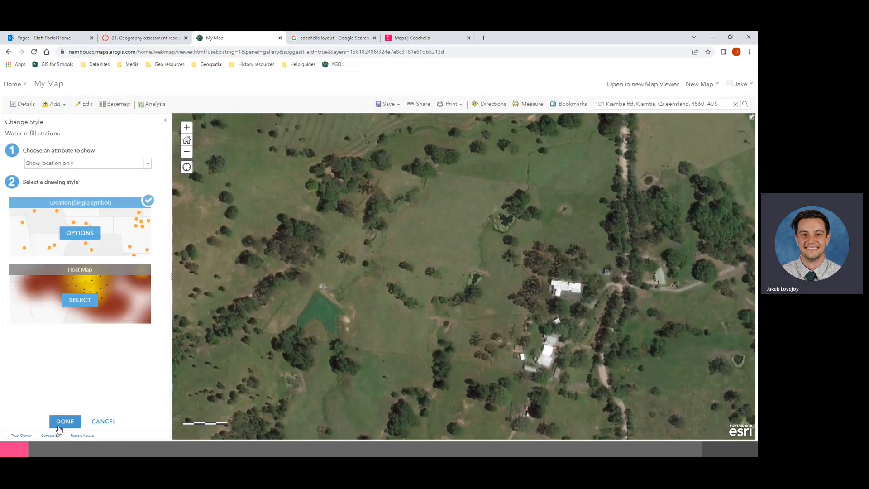
{"action": "left_click", "coordinate": [59, 422]}
Step: Check the new water-drop symbol in the legend, then return to the layer list
{"action": "left_click", "coordinate": [97, 125]}
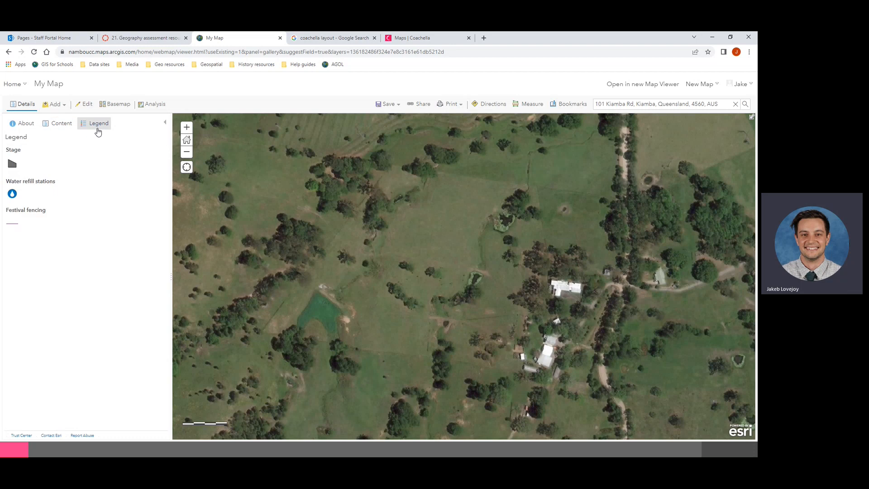
{"action": "left_click", "coordinate": [60, 123]}
{"action": "mouse_move", "coordinate": [38, 181]}
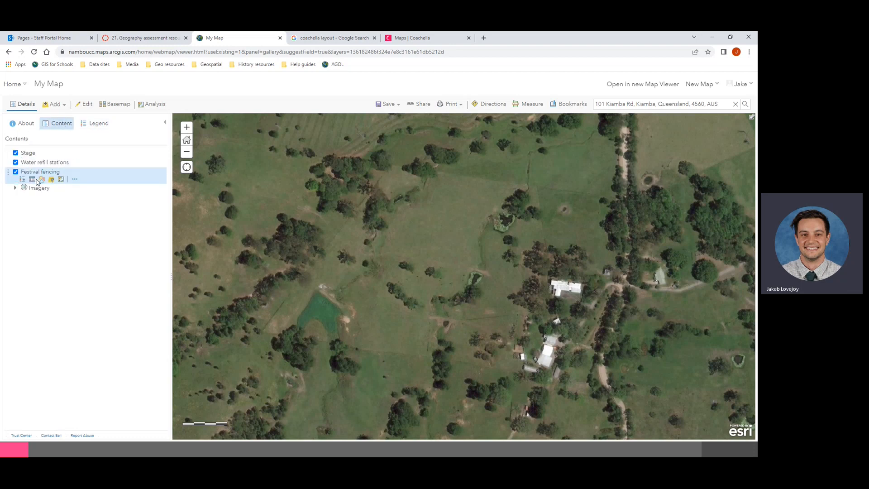
Step: Restyle the Festival fencing line as red (#E60000), 3 px wide, with a dotted pattern
{"action": "left_click", "coordinate": [41, 182]}
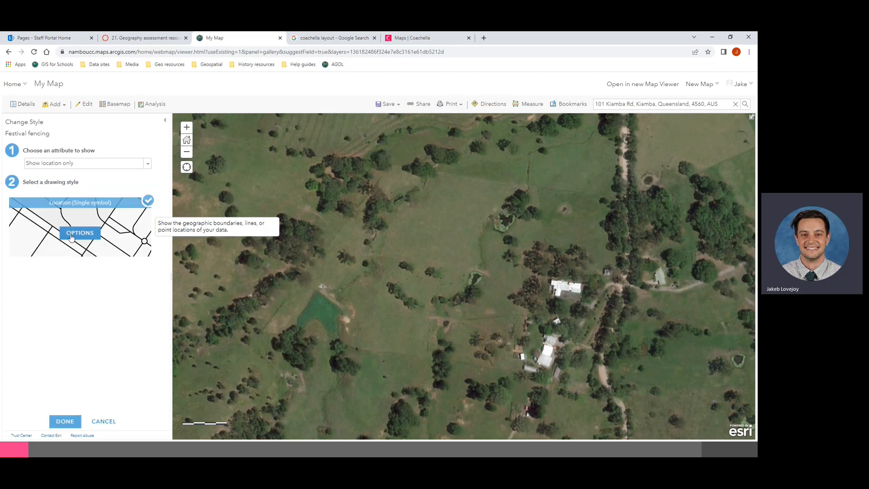
{"action": "left_click", "coordinate": [71, 236]}
{"action": "left_click", "coordinate": [18, 168]}
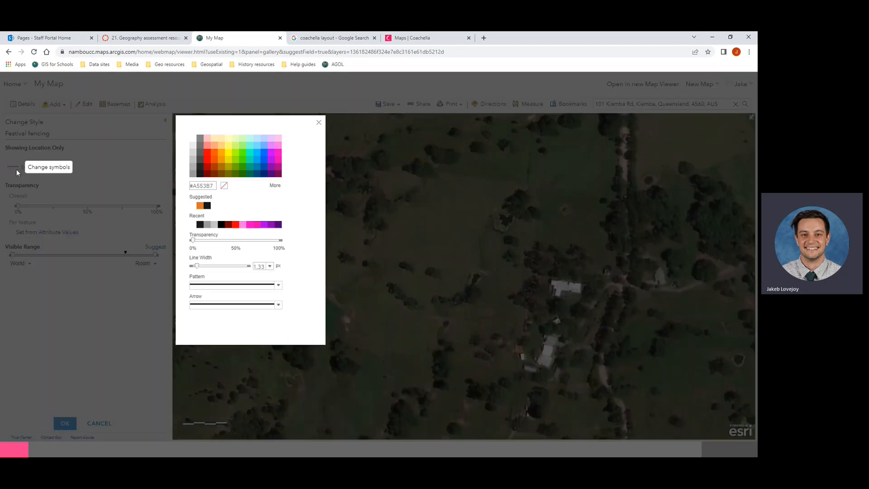
{"action": "left_click", "coordinate": [208, 166]}
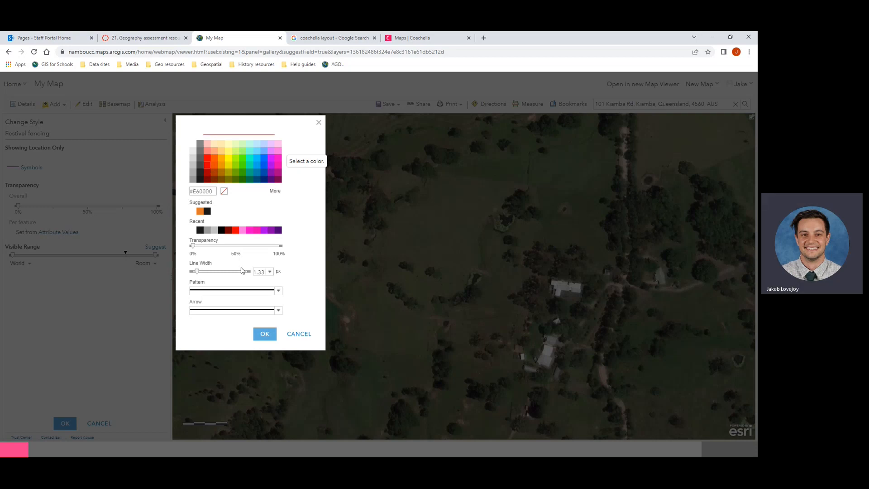
{"action": "double_click", "coordinate": [260, 272]}
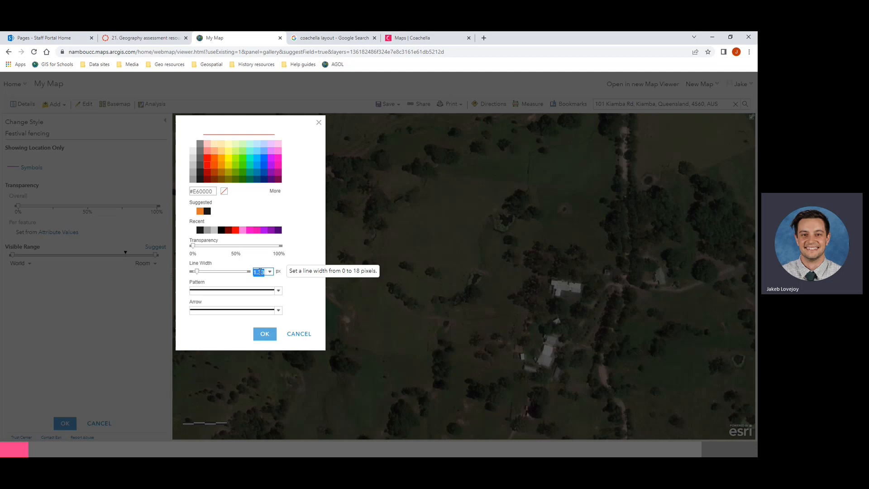
{"action": "type", "text": "3"}
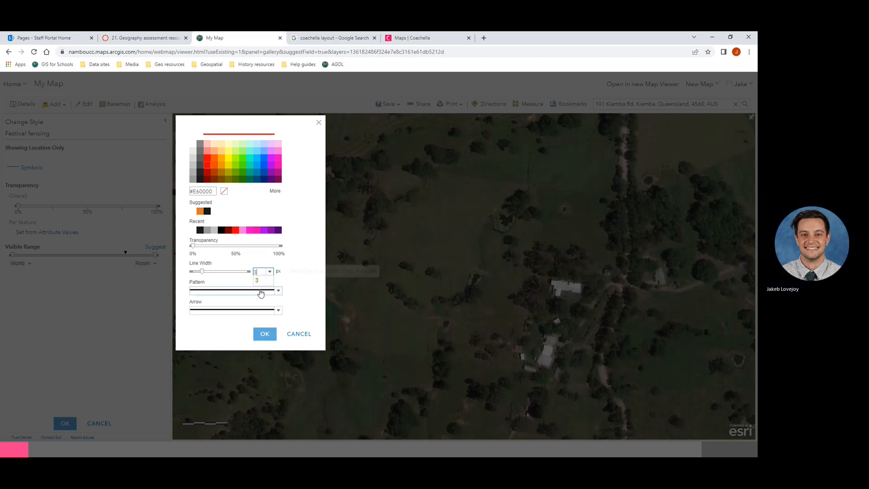
{"action": "left_click", "coordinate": [265, 281]}
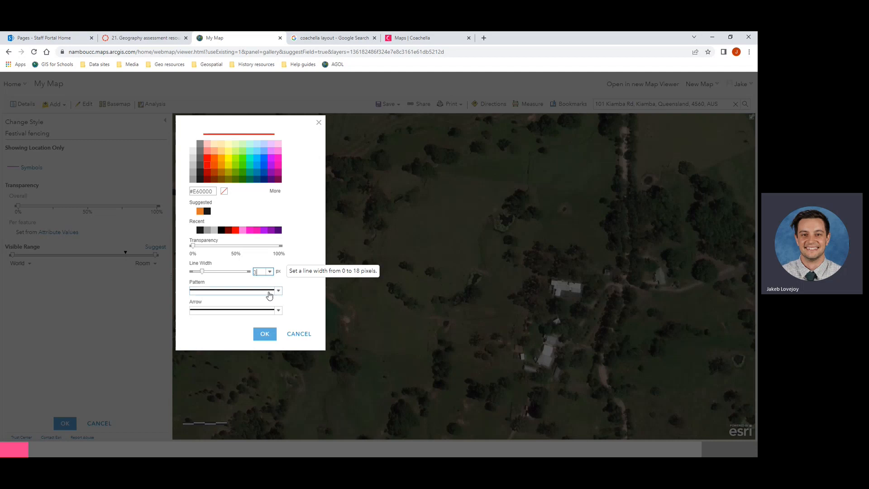
{"action": "left_click", "coordinate": [278, 291]}
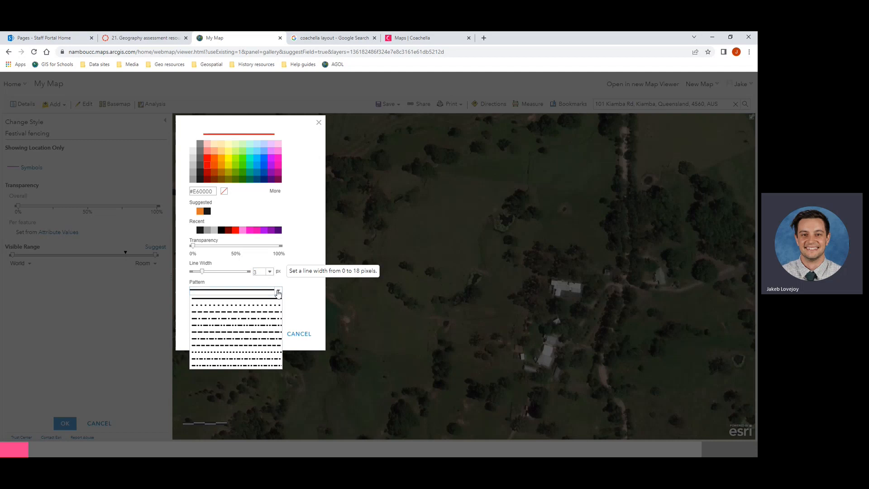
{"action": "left_click", "coordinate": [260, 306]}
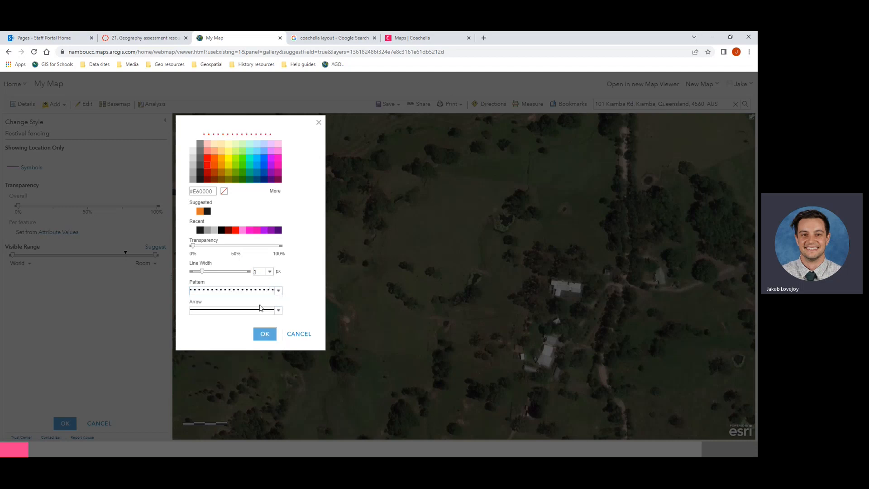
{"action": "left_click", "coordinate": [264, 335]}
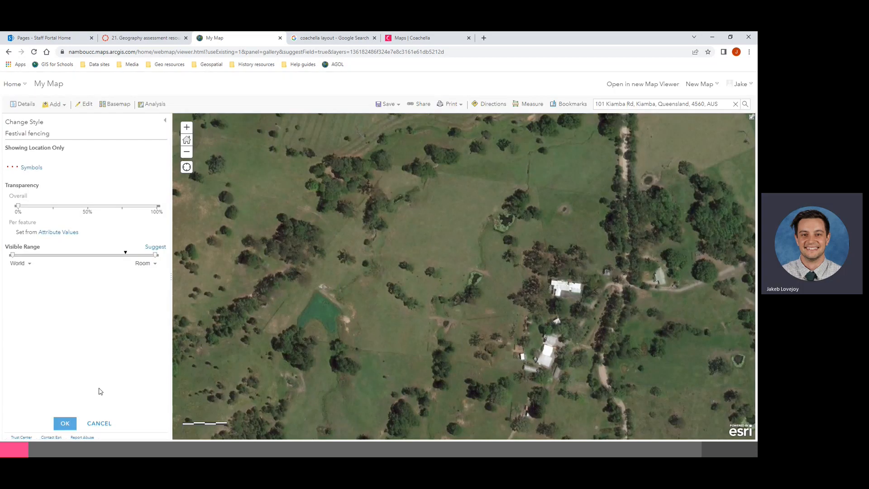
{"action": "left_click", "coordinate": [64, 423]}
Step: Finish restyling, view the Legend of layer symbols, and open the Add Features editing panel
{"action": "left_click", "coordinate": [65, 422]}
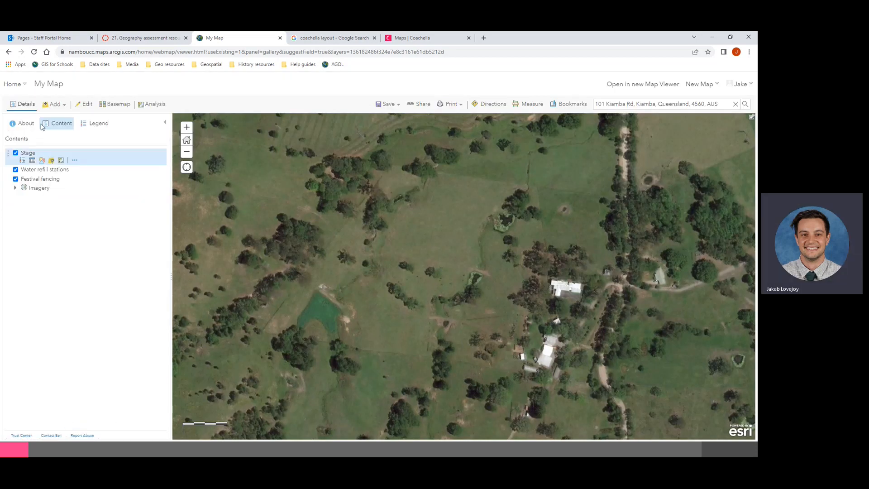
{"action": "left_click", "coordinate": [90, 125]}
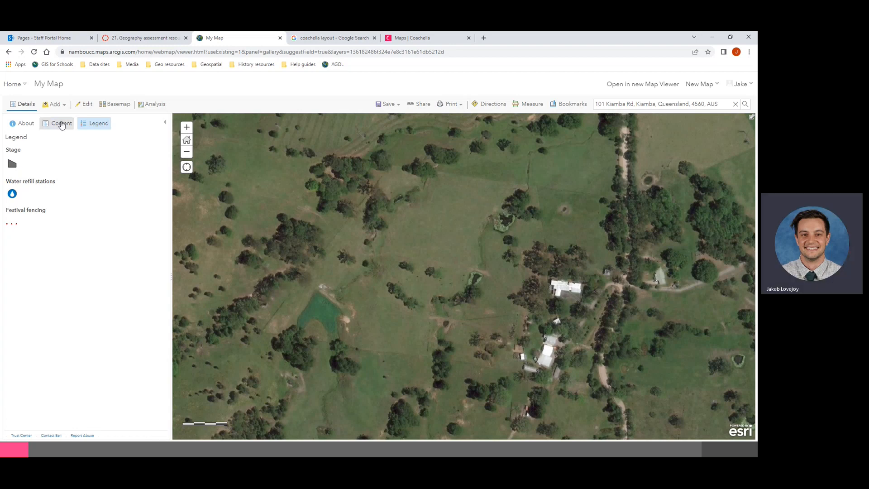
{"action": "left_click", "coordinate": [84, 111]}
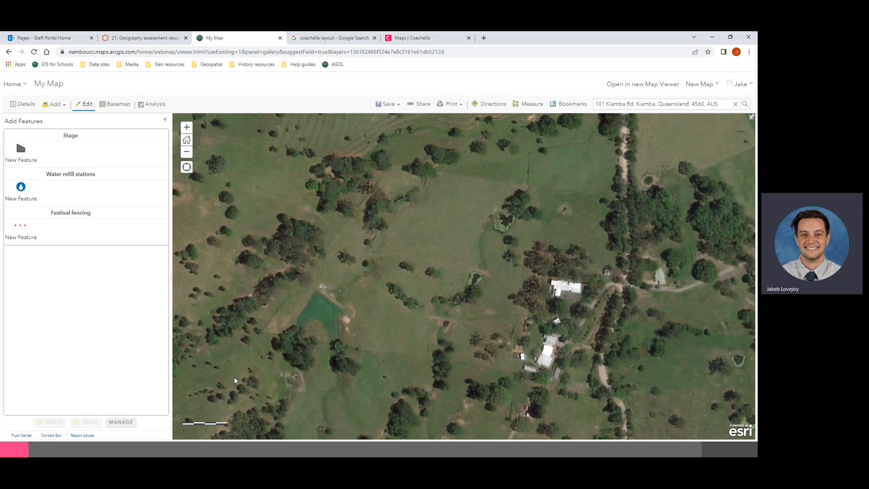
Step: In Manage, save the new-feature templates for the Stage and Water refill stations layers
{"action": "left_click", "coordinate": [120, 422]}
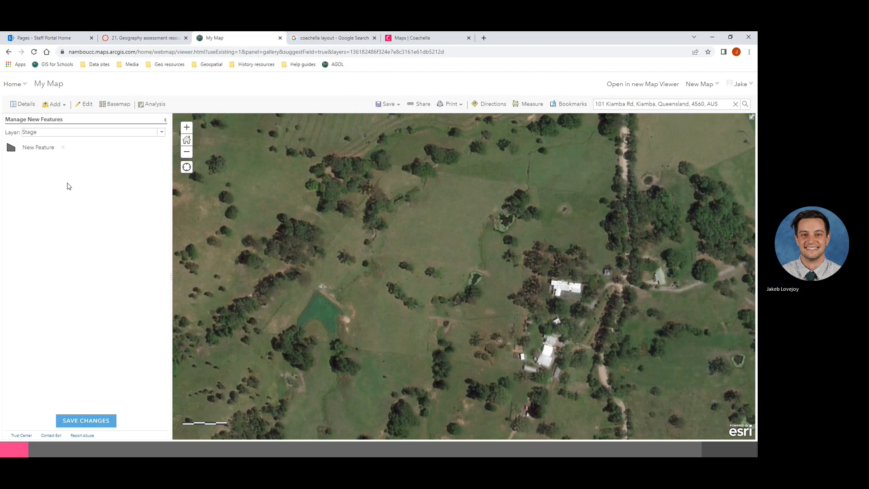
{"action": "left_click", "coordinate": [53, 133]}
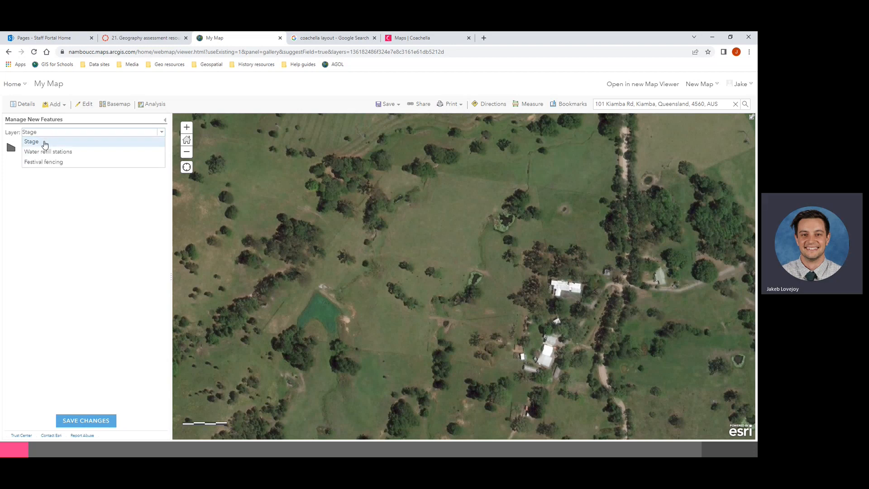
{"action": "left_click", "coordinate": [45, 142]}
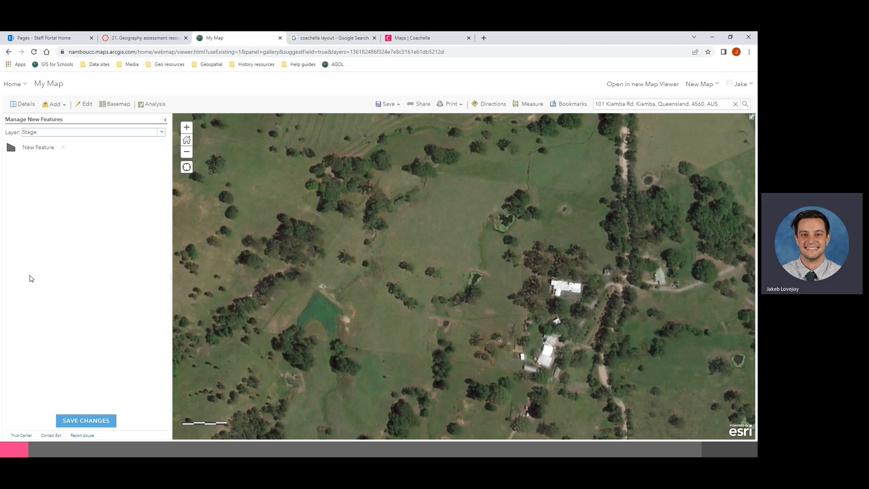
{"action": "left_click", "coordinate": [73, 421]}
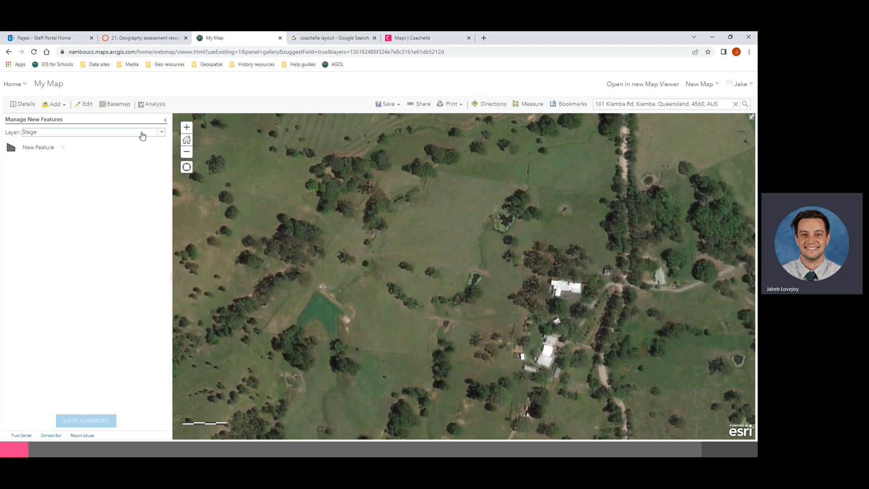
{"action": "left_click", "coordinate": [143, 136]}
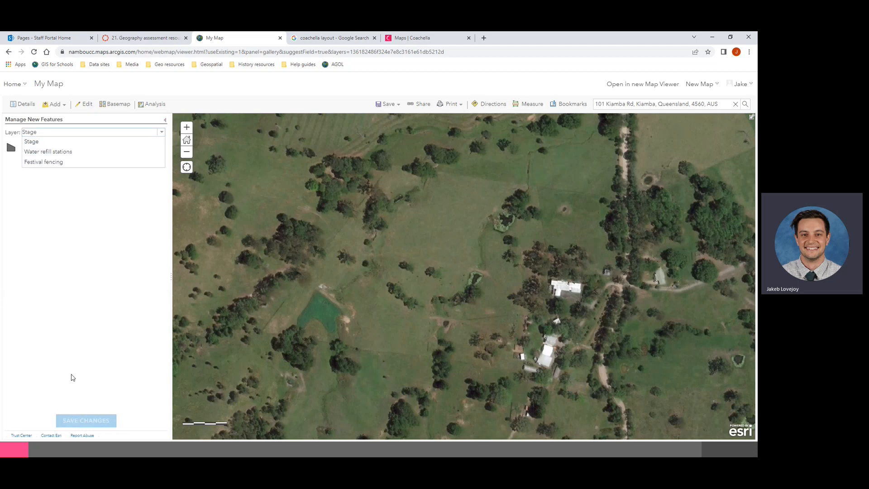
{"action": "left_click", "coordinate": [76, 156]}
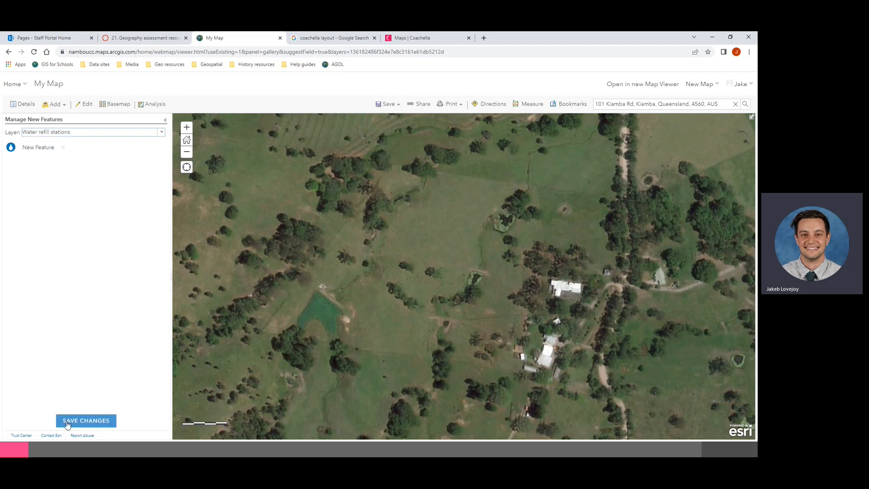
{"action": "left_click", "coordinate": [70, 421]}
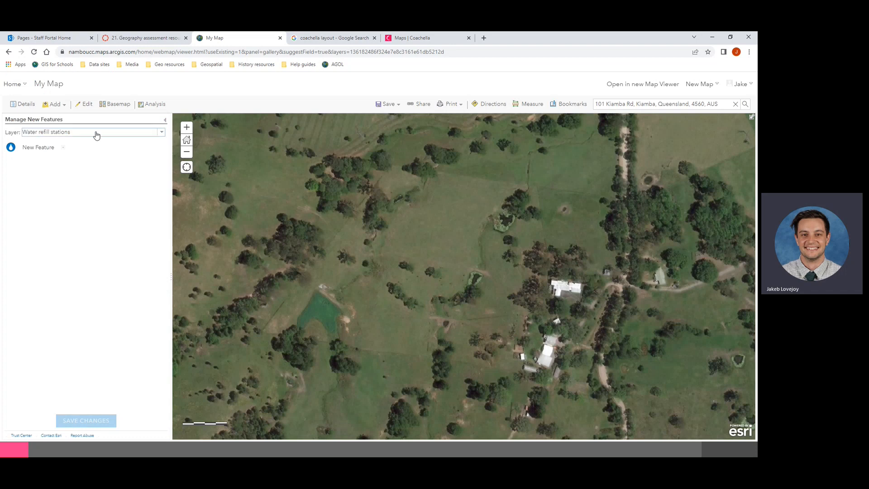
Step: Save the Festival fencing template too, then go back to the Add Features templates
{"action": "left_click", "coordinate": [96, 135]}
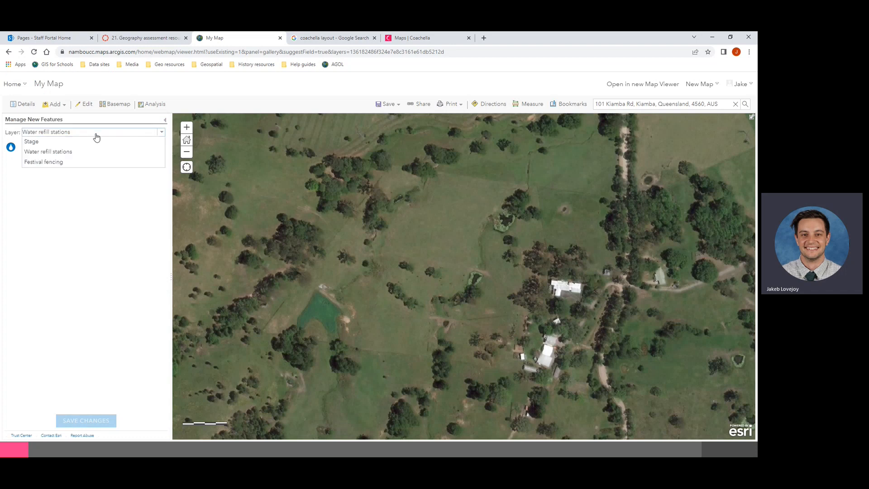
{"action": "left_click", "coordinate": [77, 164]}
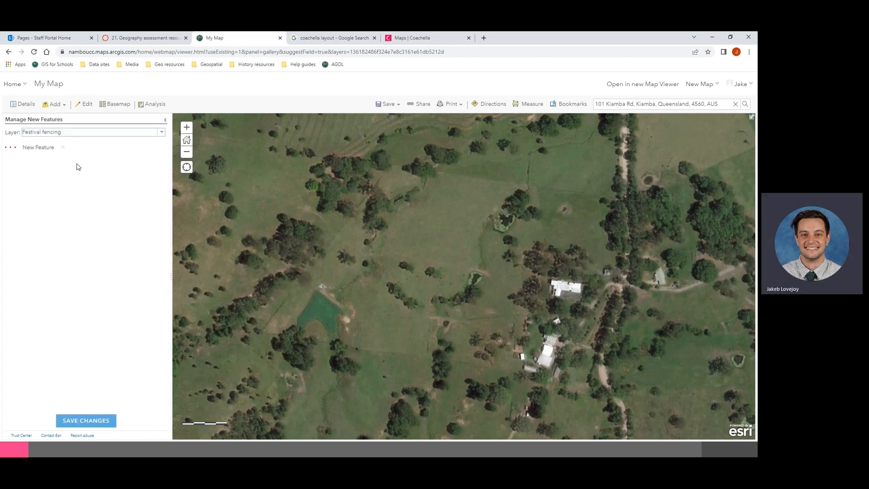
{"action": "left_click", "coordinate": [84, 421]}
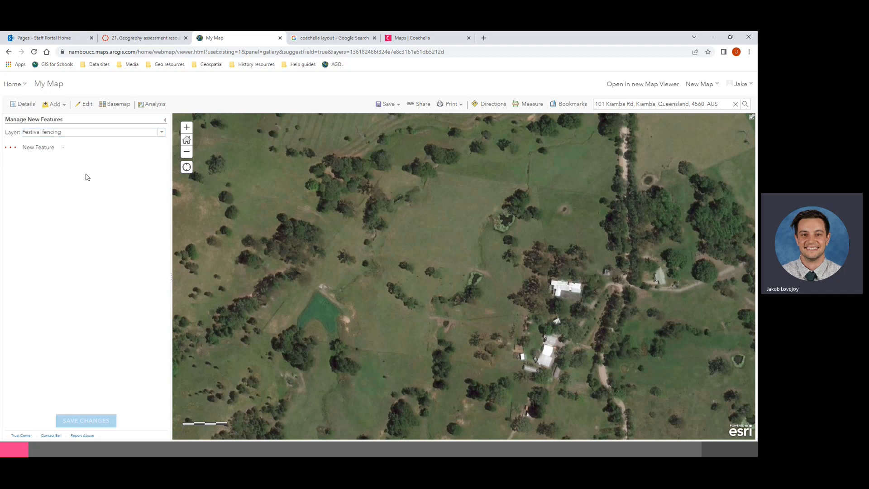
{"action": "left_click", "coordinate": [99, 132]}
{"action": "left_click", "coordinate": [93, 199]}
{"action": "left_click", "coordinate": [84, 107]}
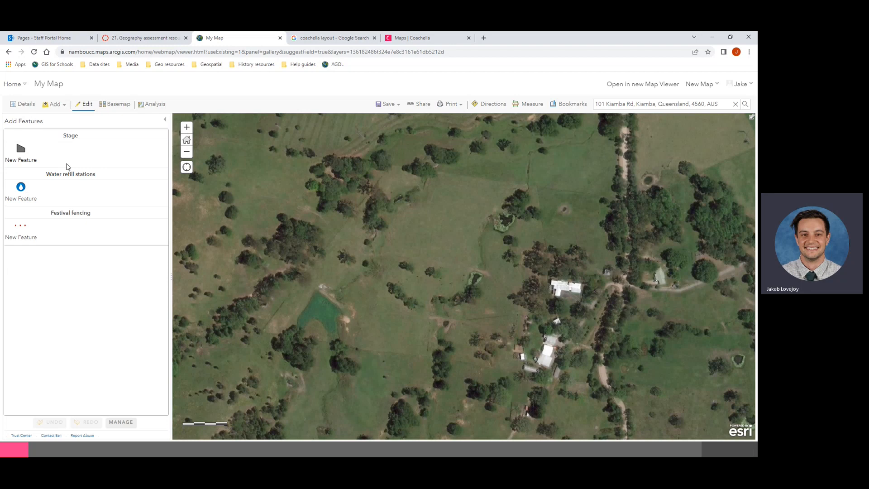
Step: Start a Festival fencing line at the paddock's top edge and trace it down the west side past the pond
{"action": "left_click", "coordinate": [20, 229]}
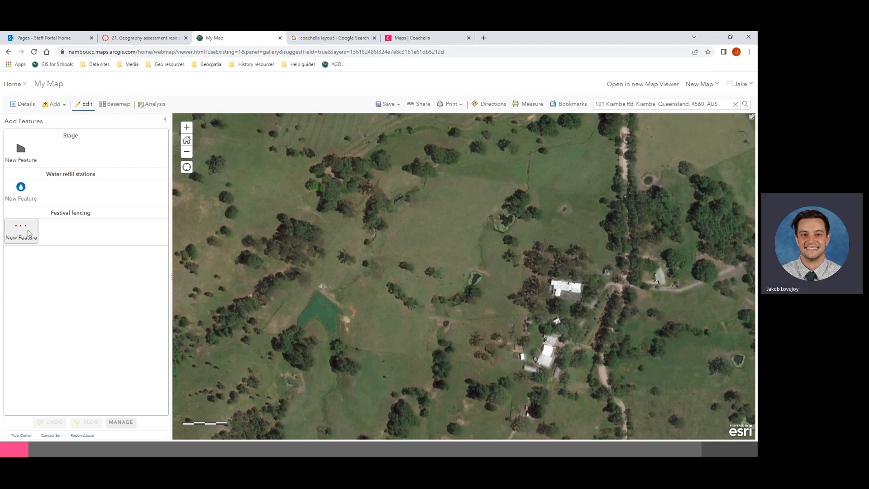
{"action": "left_click", "coordinate": [528, 185]}
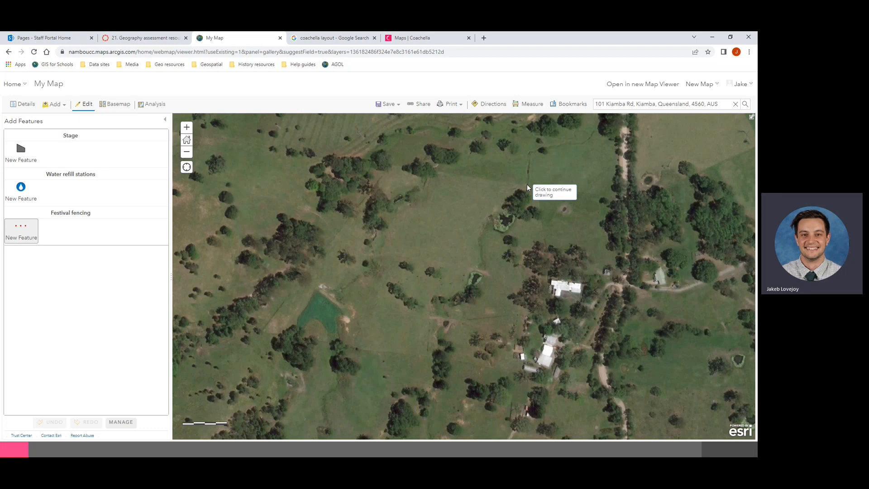
{"action": "left_click", "coordinate": [433, 170]}
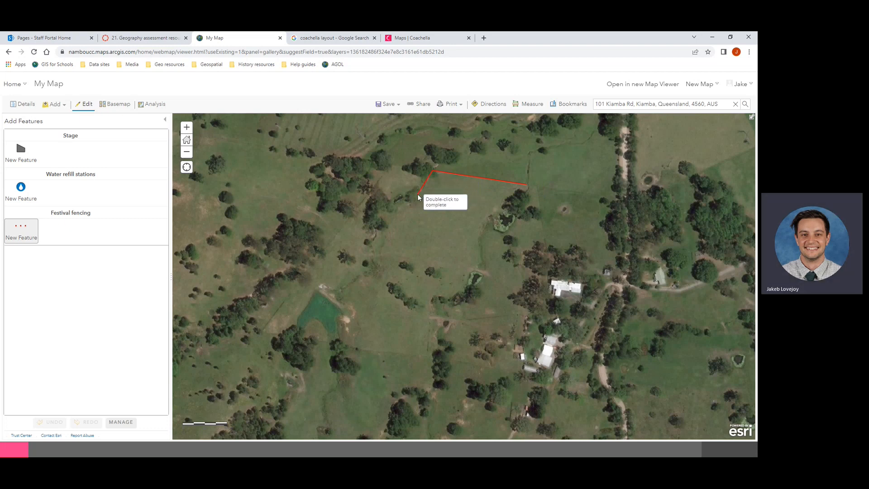
{"action": "left_click", "coordinate": [417, 194]}
{"action": "left_click", "coordinate": [396, 207]}
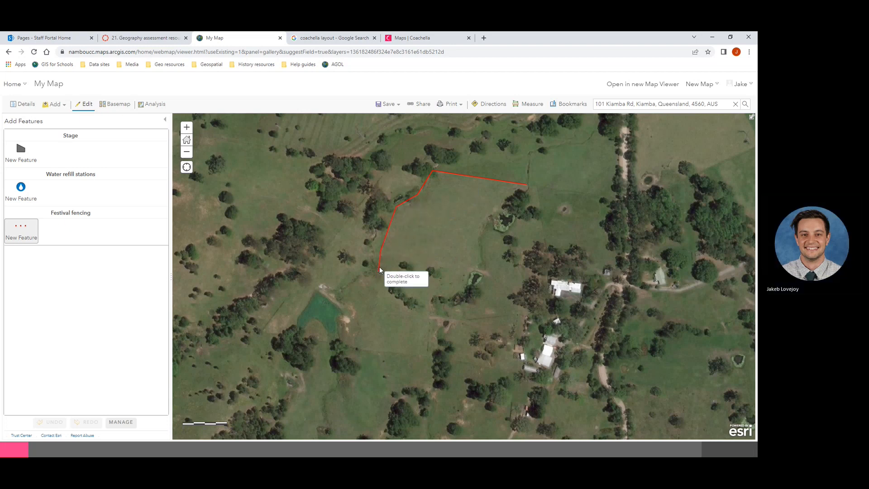
{"action": "left_click", "coordinate": [380, 262]}
{"action": "left_click", "coordinate": [374, 276]}
{"action": "left_click", "coordinate": [354, 280]}
{"action": "left_click", "coordinate": [339, 305]}
{"action": "left_click", "coordinate": [351, 344]}
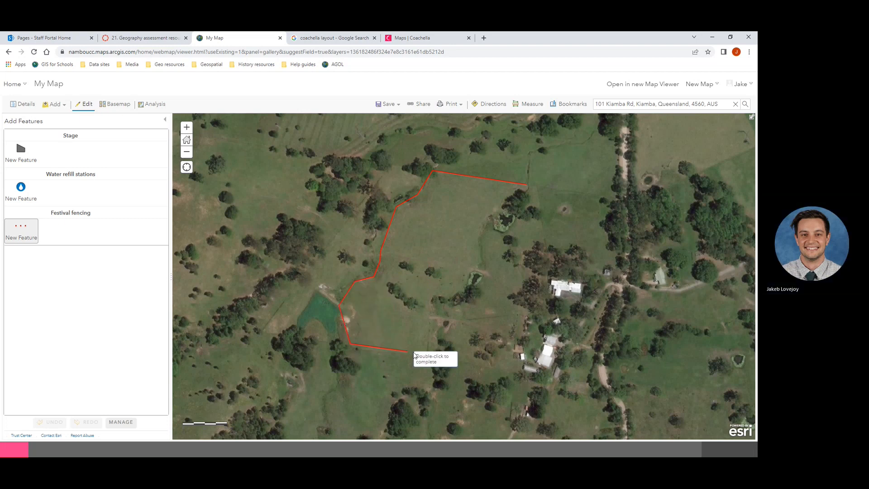
Step: Continue the fence along the south and east edges, close it at the start point, and dismiss its popup
{"action": "left_click", "coordinate": [427, 355]}
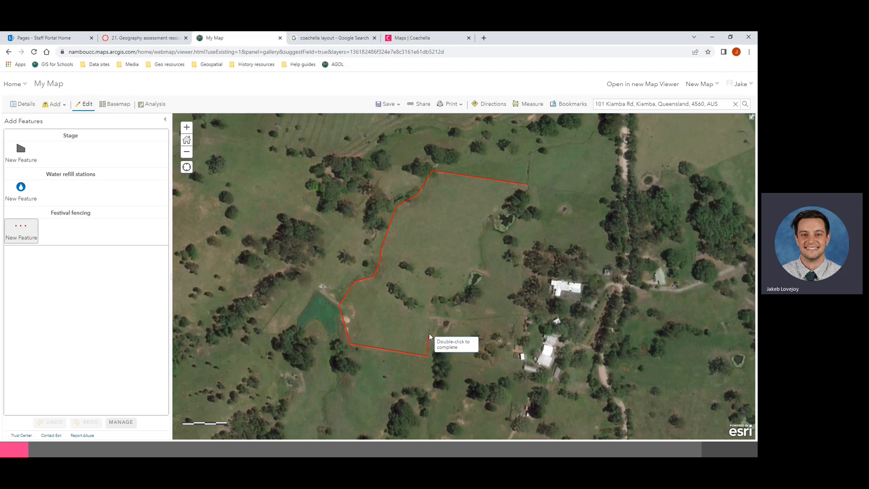
{"action": "left_click", "coordinate": [430, 300]}
{"action": "left_click", "coordinate": [436, 296]}
{"action": "left_click", "coordinate": [447, 297]}
{"action": "left_click", "coordinate": [463, 289]}
{"action": "left_click", "coordinate": [479, 262]}
{"action": "left_click", "coordinate": [480, 229]}
{"action": "left_click", "coordinate": [488, 216]}
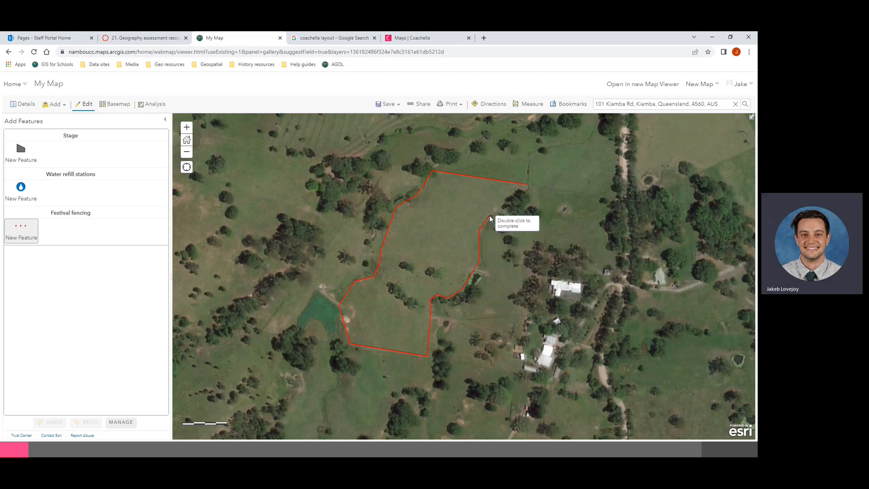
{"action": "double_click", "coordinate": [526, 184]}
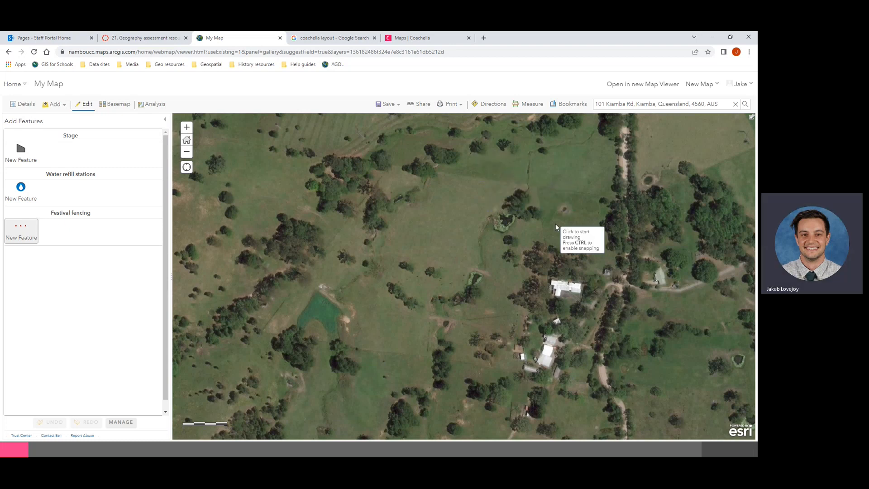
{"action": "left_click", "coordinate": [528, 186]}
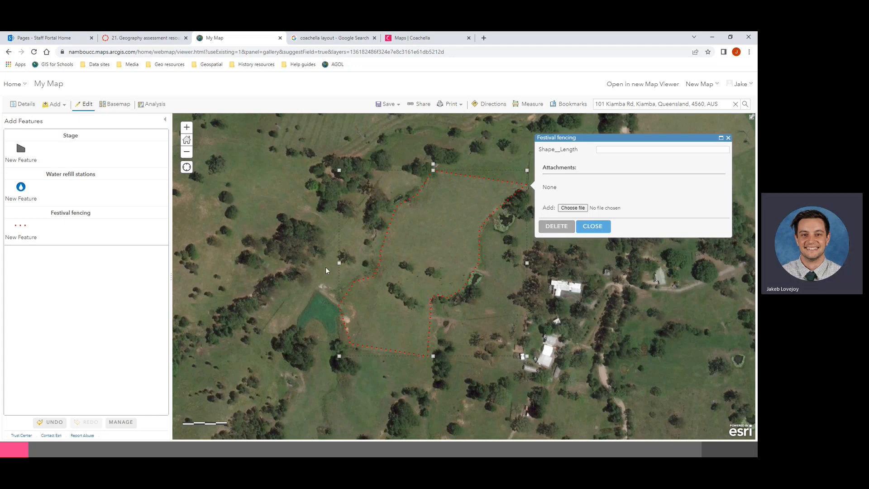
{"action": "left_click", "coordinate": [340, 262]}
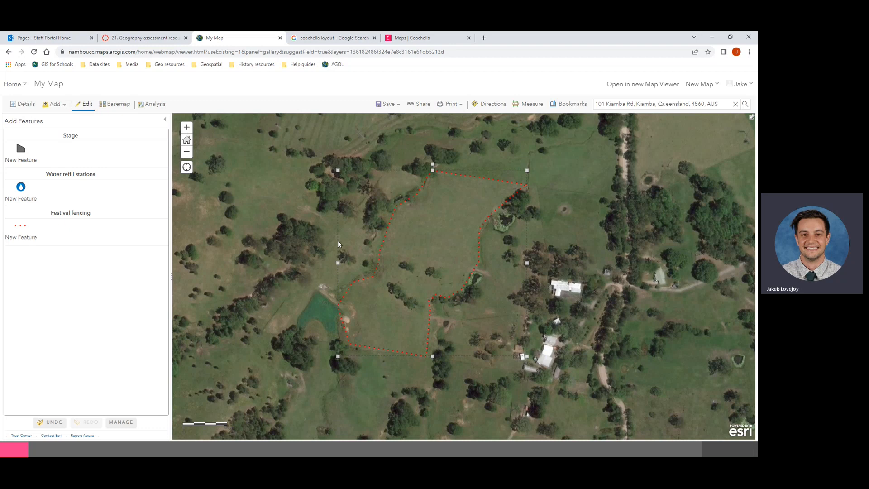
Step: Draw a four-corner Stage polygon just inside the fence's northern edge
{"action": "left_click", "coordinate": [264, 180]}
{"action": "left_click", "coordinate": [22, 156]}
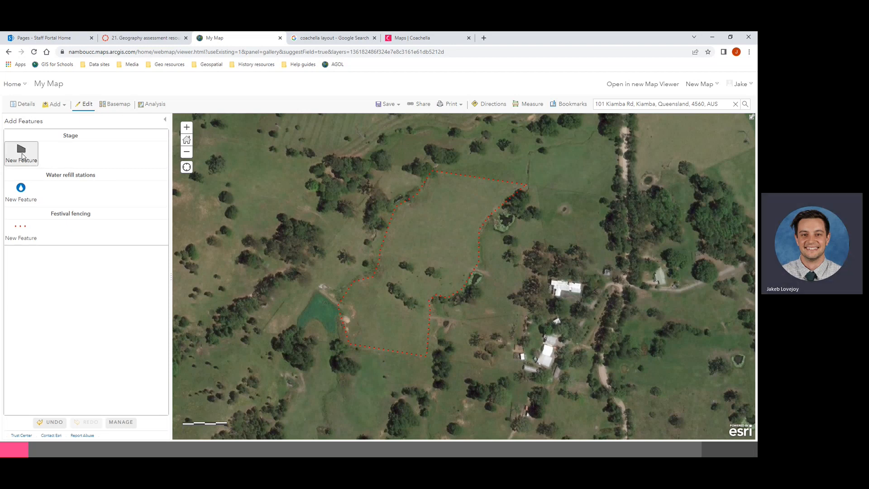
{"action": "left_click", "coordinate": [442, 174]}
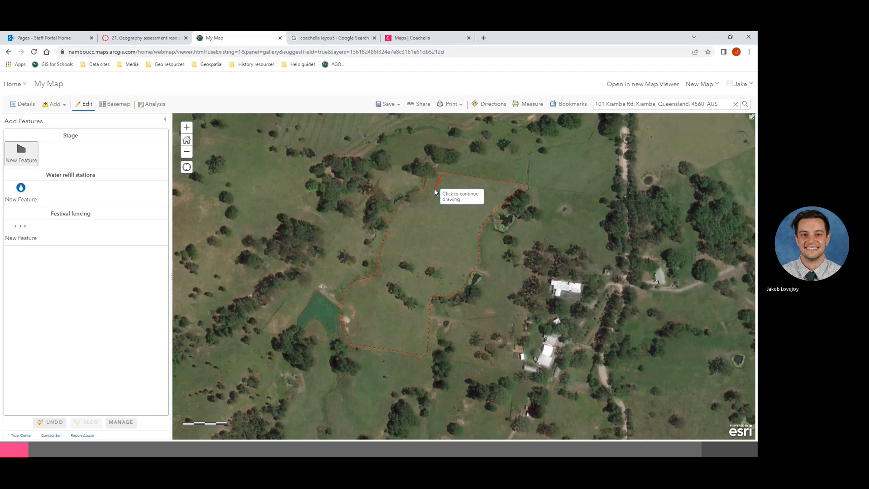
{"action": "left_click", "coordinate": [435, 190]}
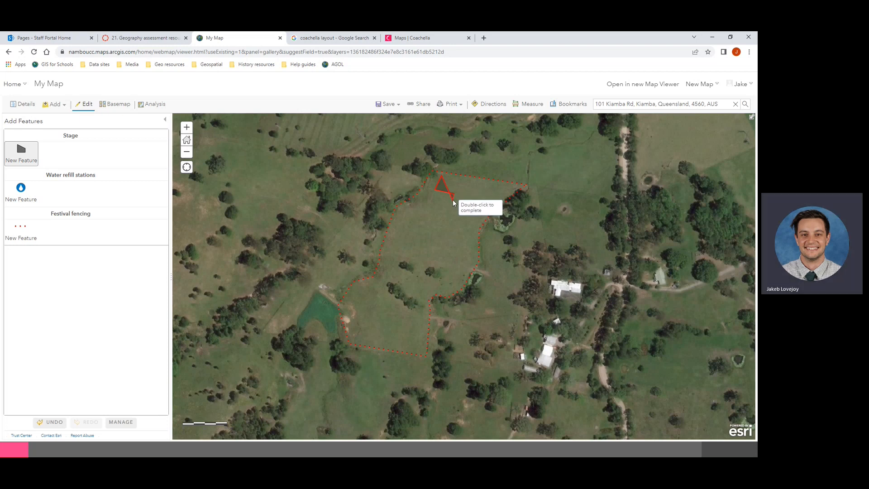
{"action": "left_click", "coordinate": [454, 198]}
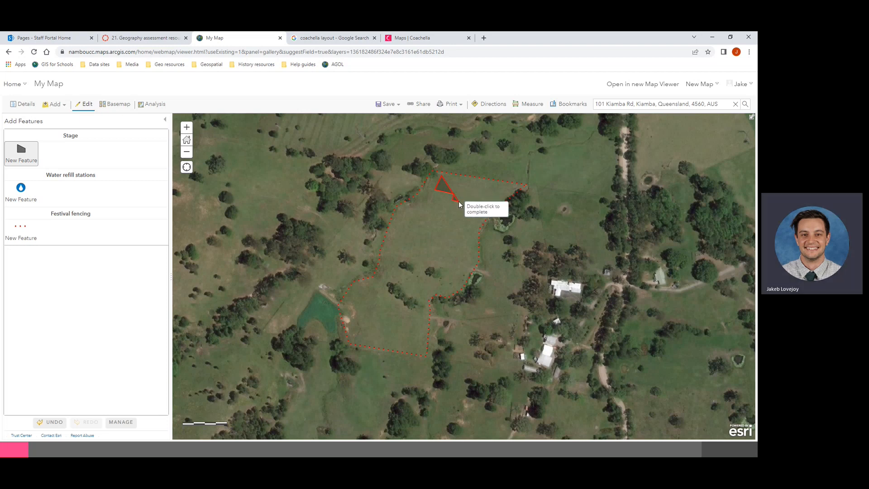
{"action": "left_click", "coordinate": [482, 199]}
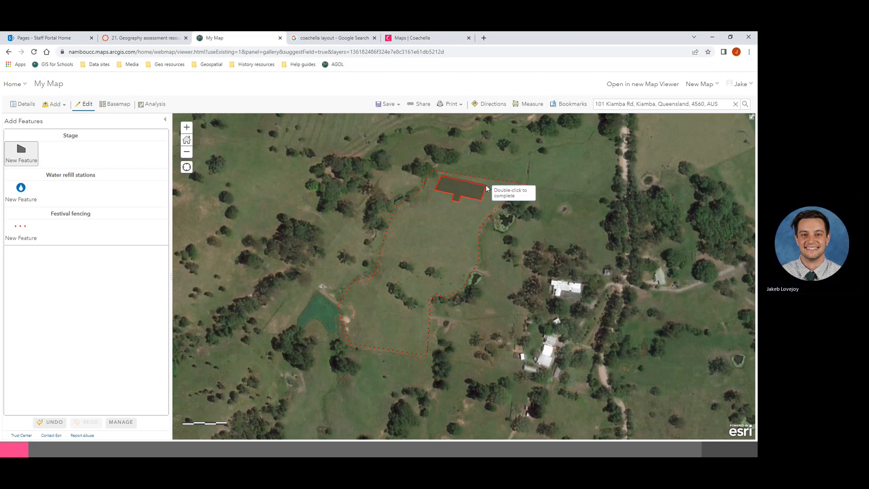
{"action": "double_click", "coordinate": [487, 187]}
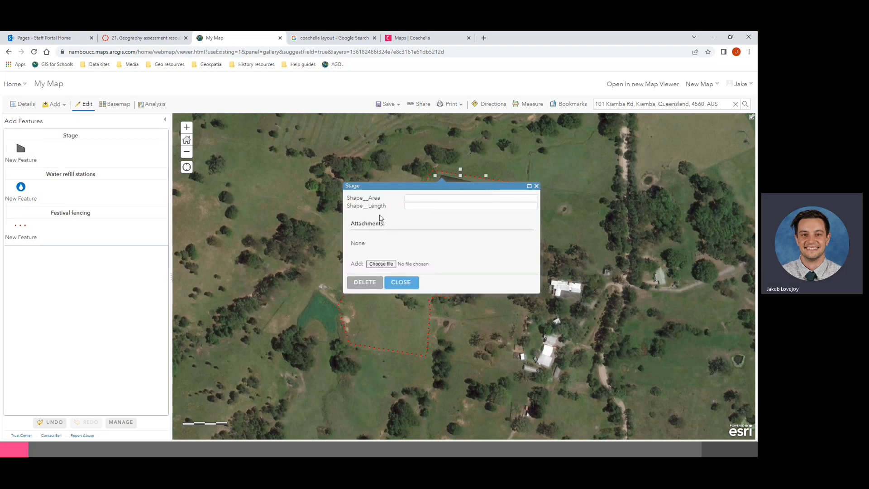
Step: Close the stage's details and check the Coachella festival map for reference before returning
{"action": "left_click", "coordinate": [405, 283]}
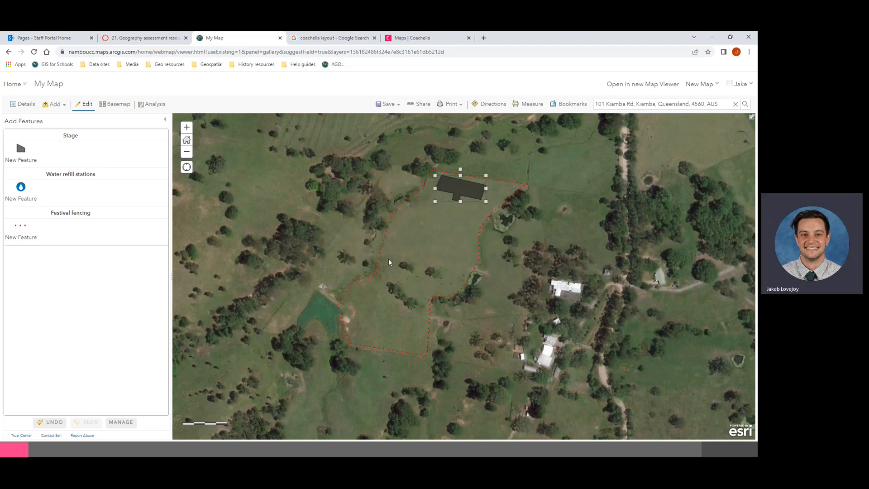
{"action": "left_click", "coordinate": [408, 38]}
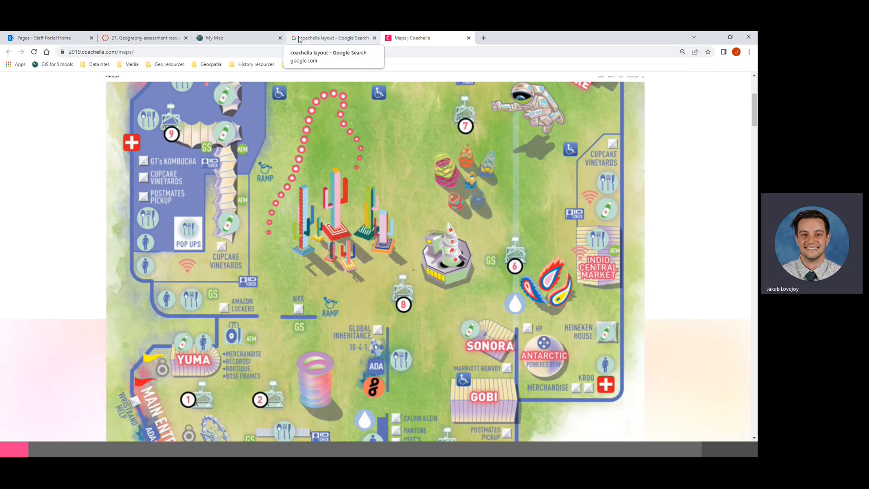
{"action": "left_click", "coordinate": [227, 38]}
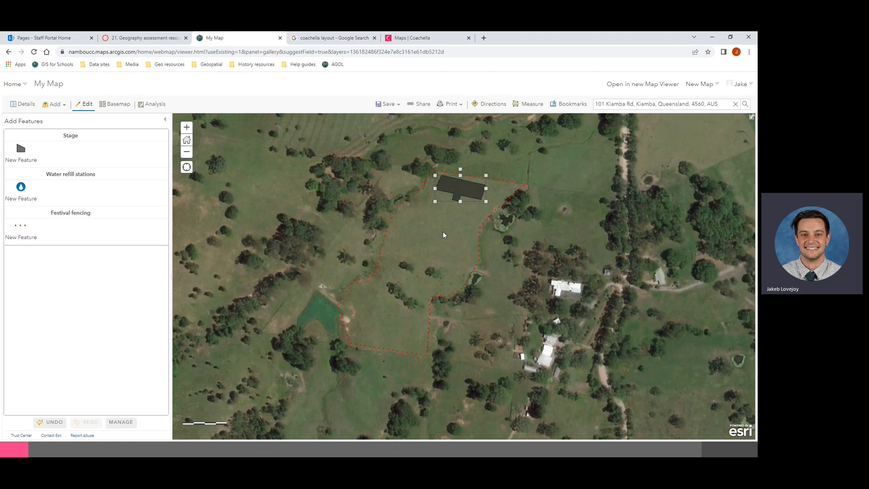
Step: Place three Water refill station points inside the fence: one north, one south, one east
{"action": "left_click", "coordinate": [19, 188]}
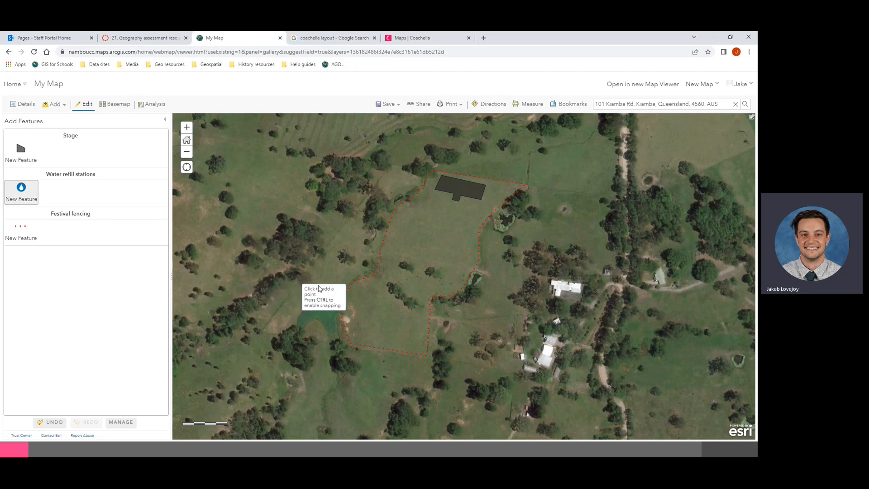
{"action": "left_click", "coordinate": [400, 223]}
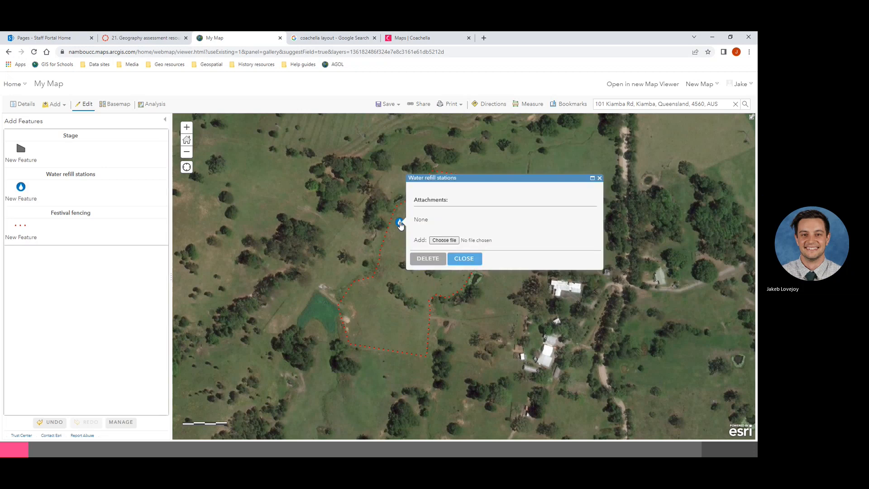
{"action": "left_click", "coordinate": [460, 261]}
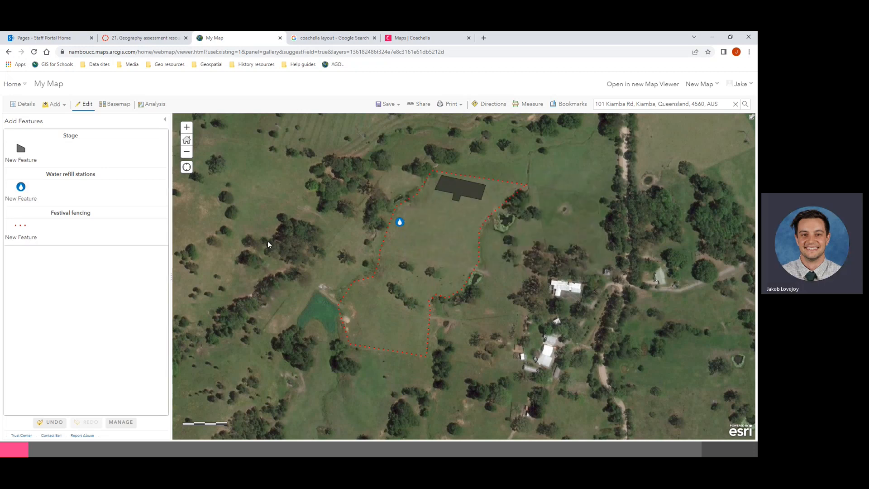
{"action": "left_click", "coordinate": [28, 197]}
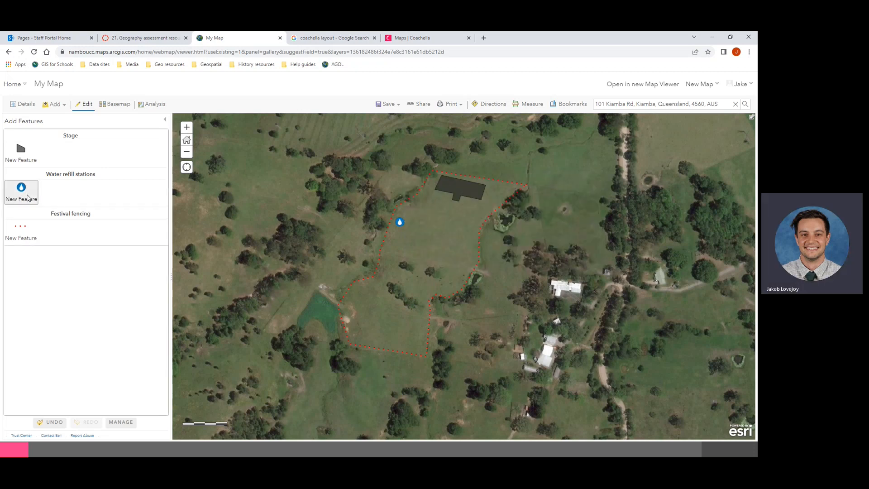
{"action": "left_click", "coordinate": [382, 338]}
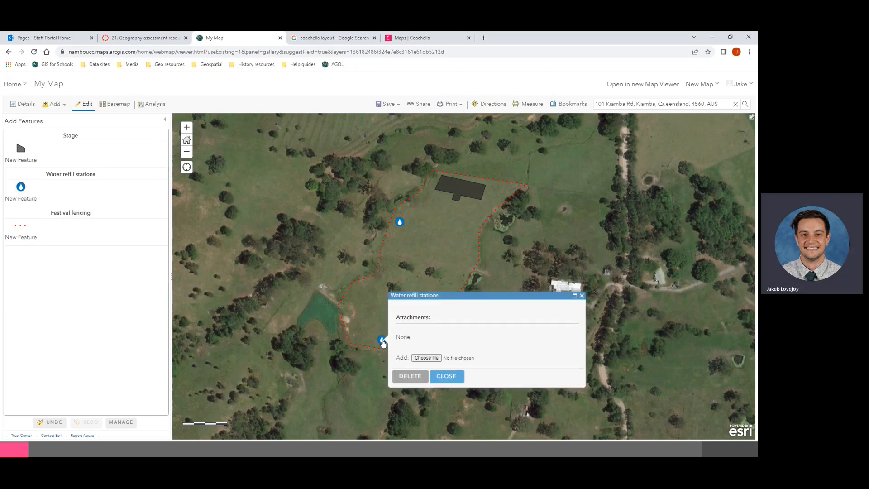
{"action": "left_click", "coordinate": [31, 191]}
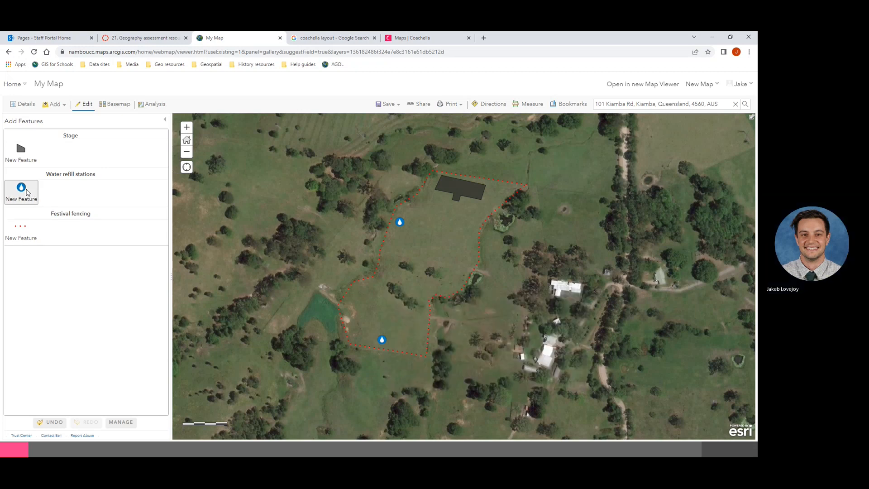
{"action": "left_click", "coordinate": [462, 284]}
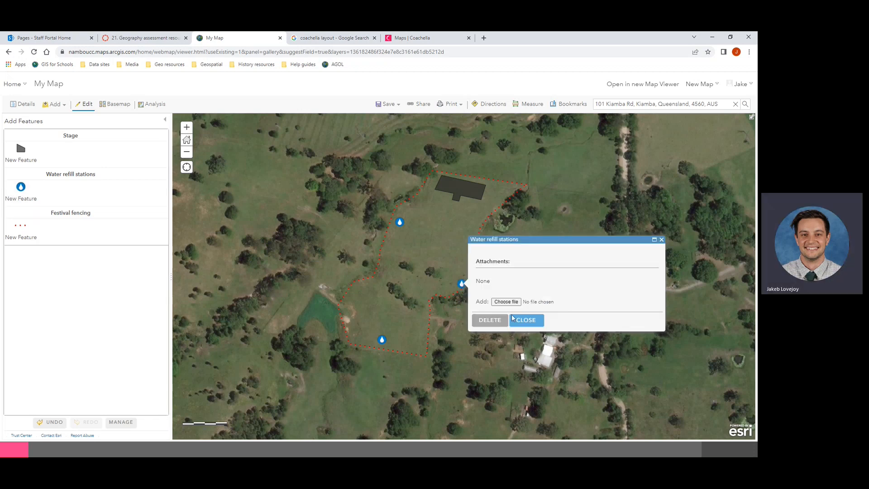
{"action": "left_click", "coordinate": [533, 323]}
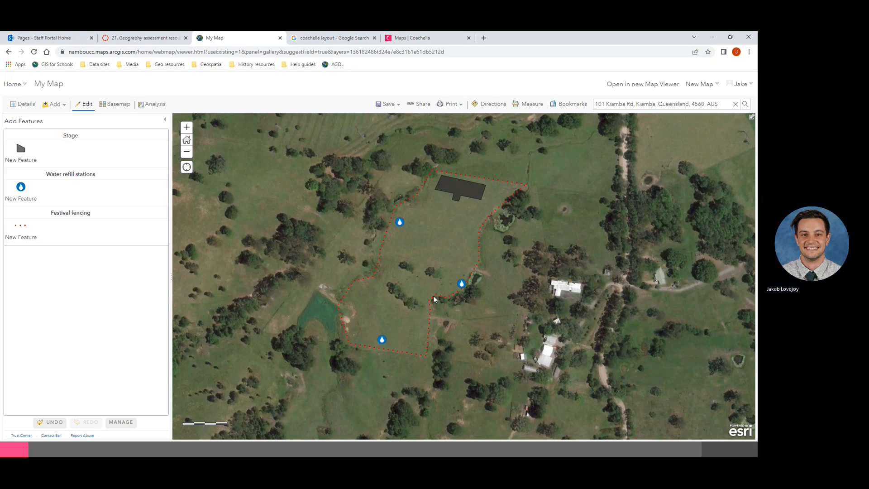
Step: Delete the eastern refill station, move the southern one near the southern fence, then show the legend and Save options
{"action": "left_click", "coordinate": [461, 284]}
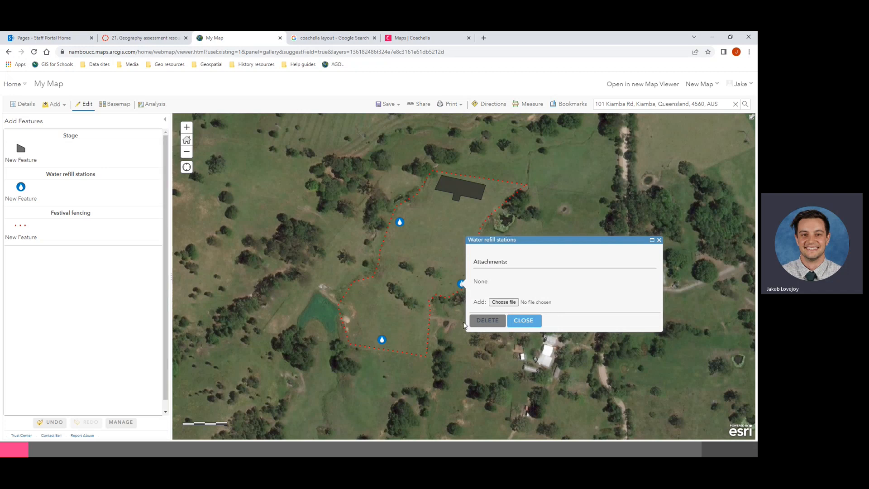
{"action": "left_click", "coordinate": [488, 320]}
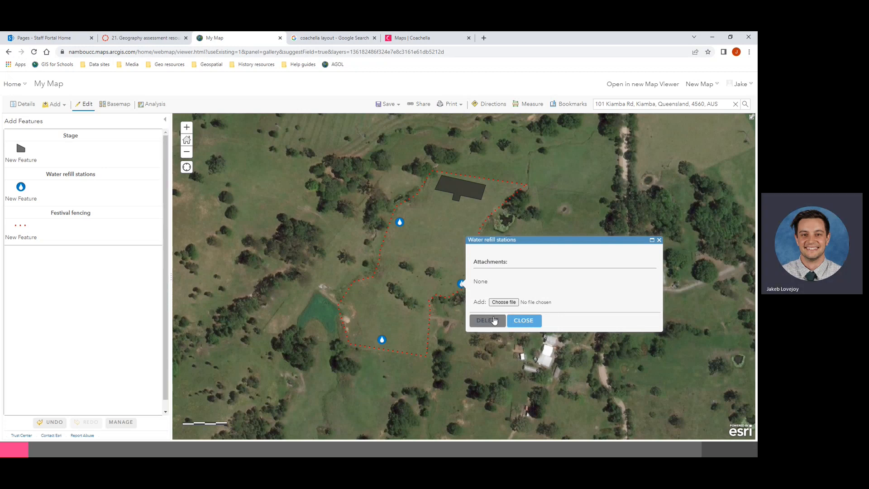
{"action": "left_click", "coordinate": [382, 340]}
{"action": "left_click", "coordinate": [382, 340]}
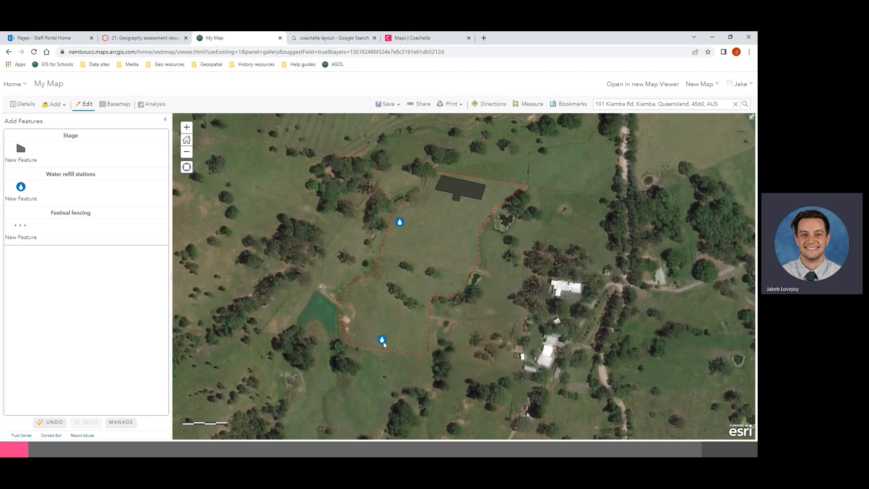
{"action": "left_click", "coordinate": [382, 340]}
{"action": "left_click_drag", "start_coordinate": [382, 340], "coordinate": [355, 333]}
{"action": "left_click", "coordinate": [355, 332]}
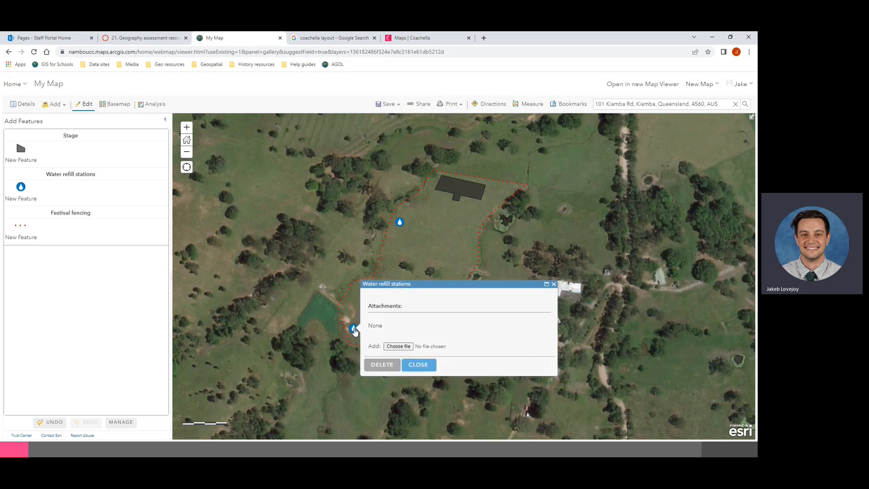
{"action": "left_click_drag", "start_coordinate": [355, 331], "coordinate": [416, 347]}
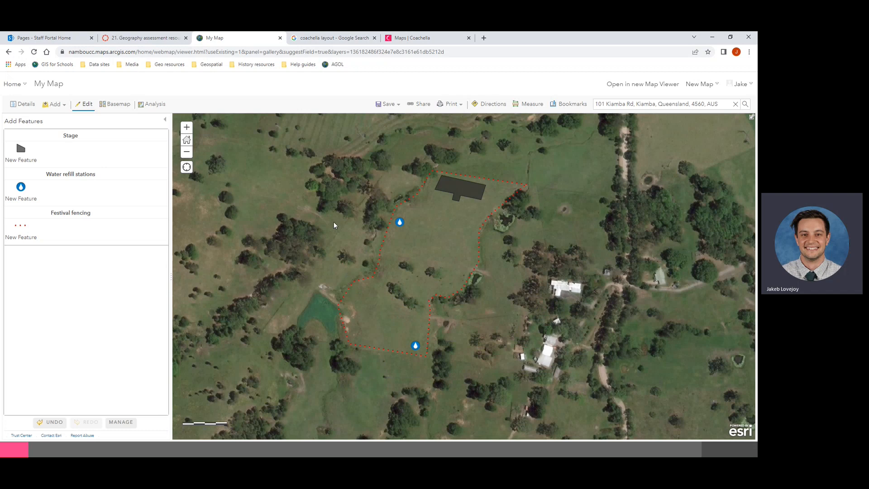
{"action": "left_click", "coordinate": [23, 104]}
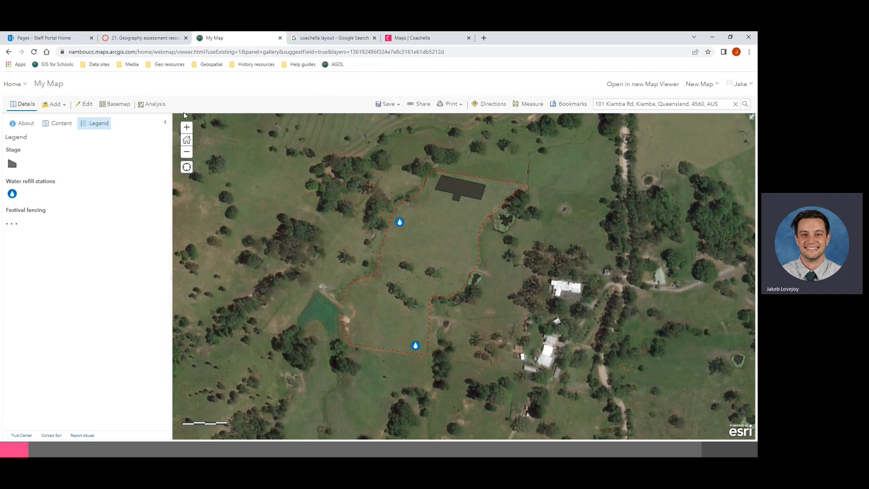
{"action": "left_click", "coordinate": [394, 107]}
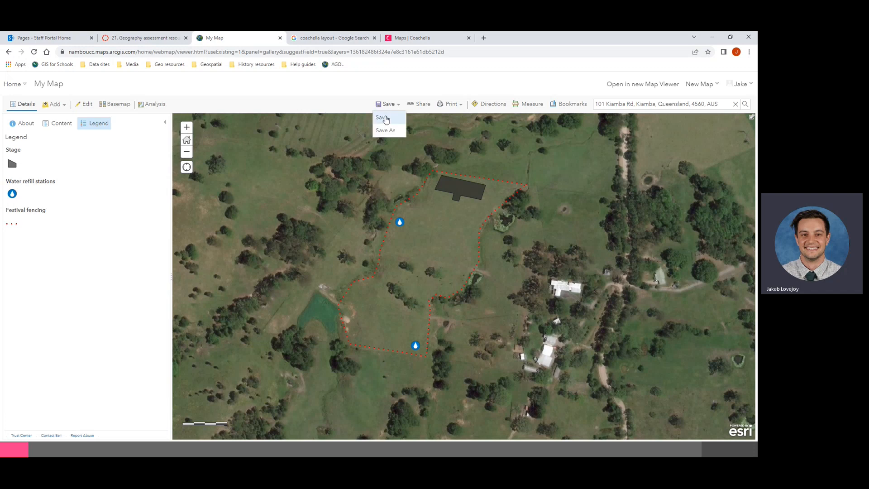